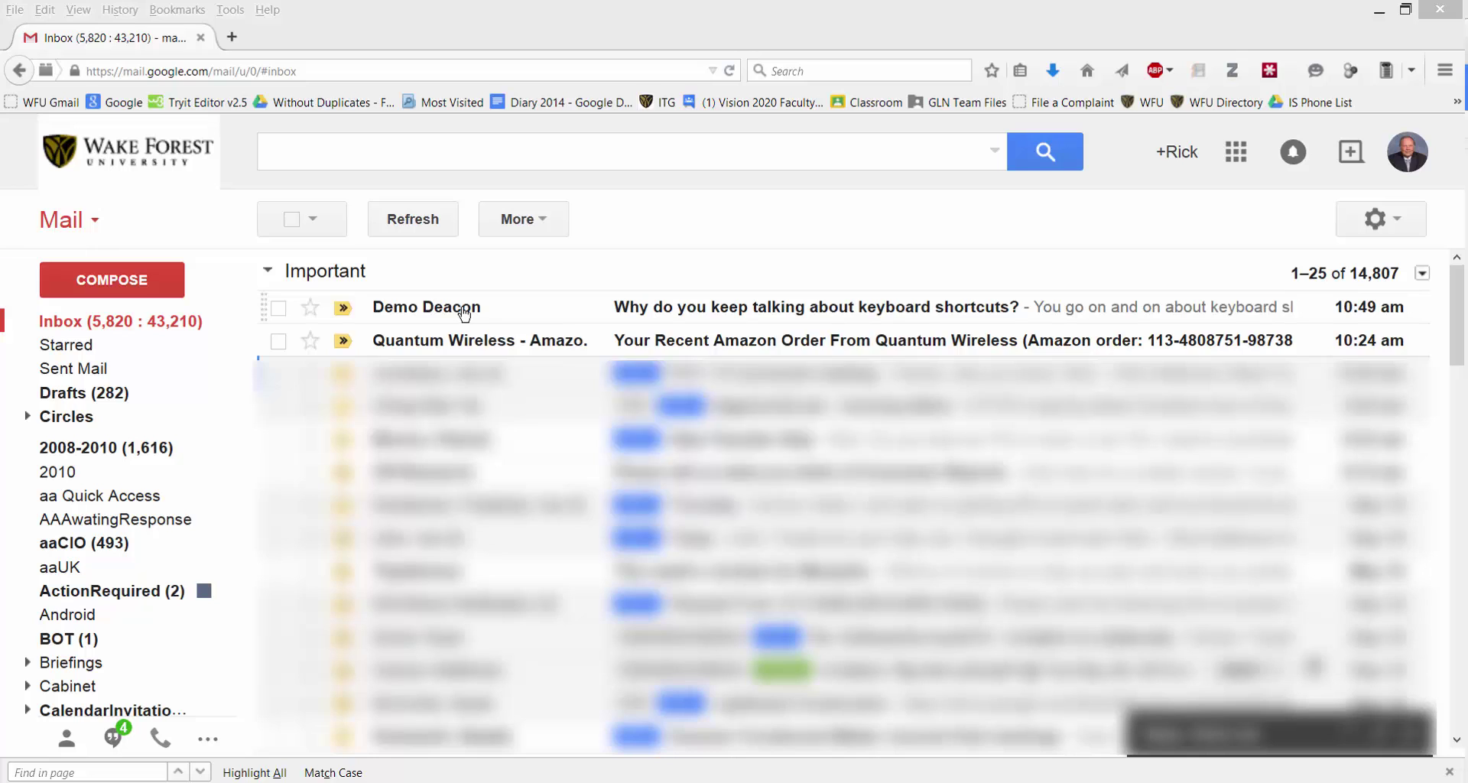
Reply 'It saves me lots of time.' to the keyboard shortcuts message.
mouse_move(464, 313)
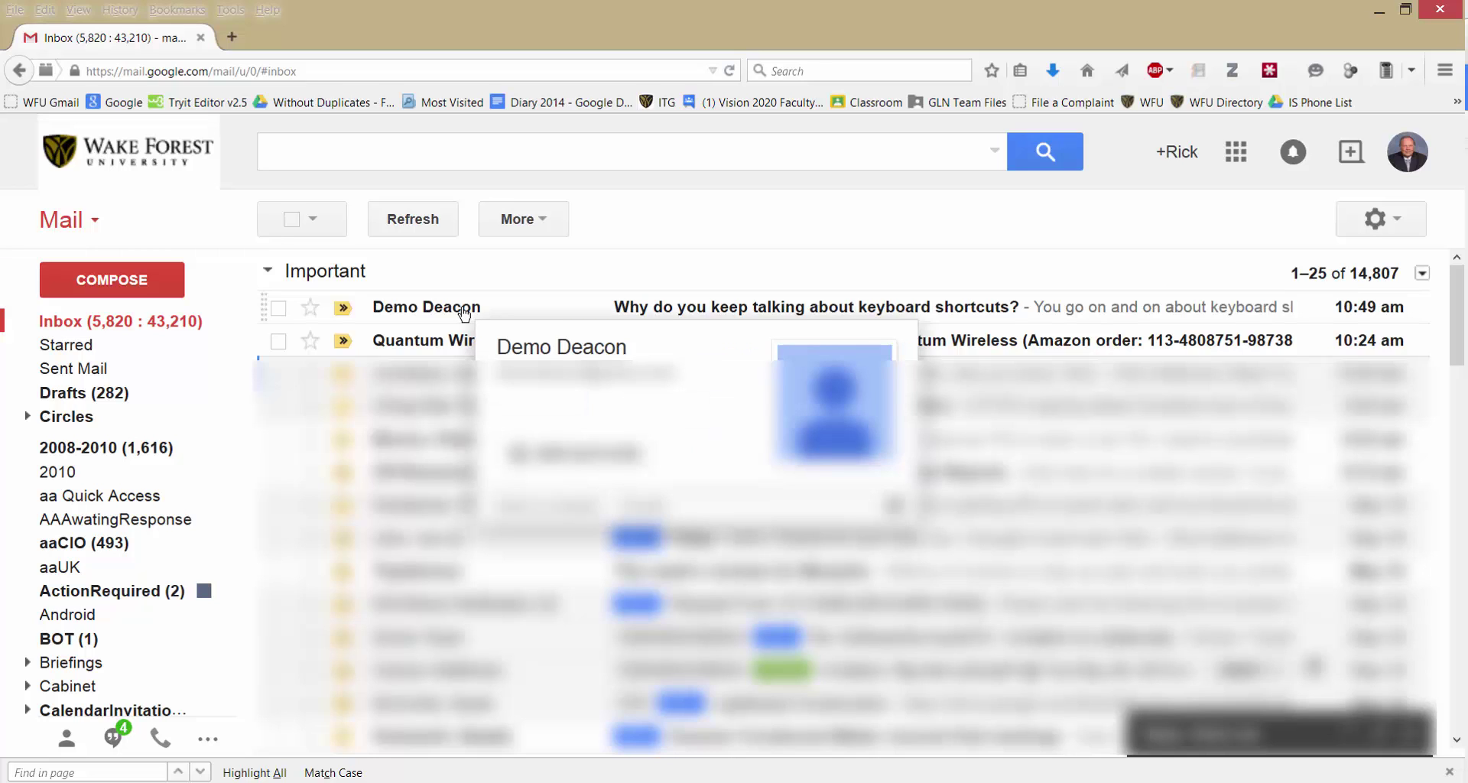
click(464, 314)
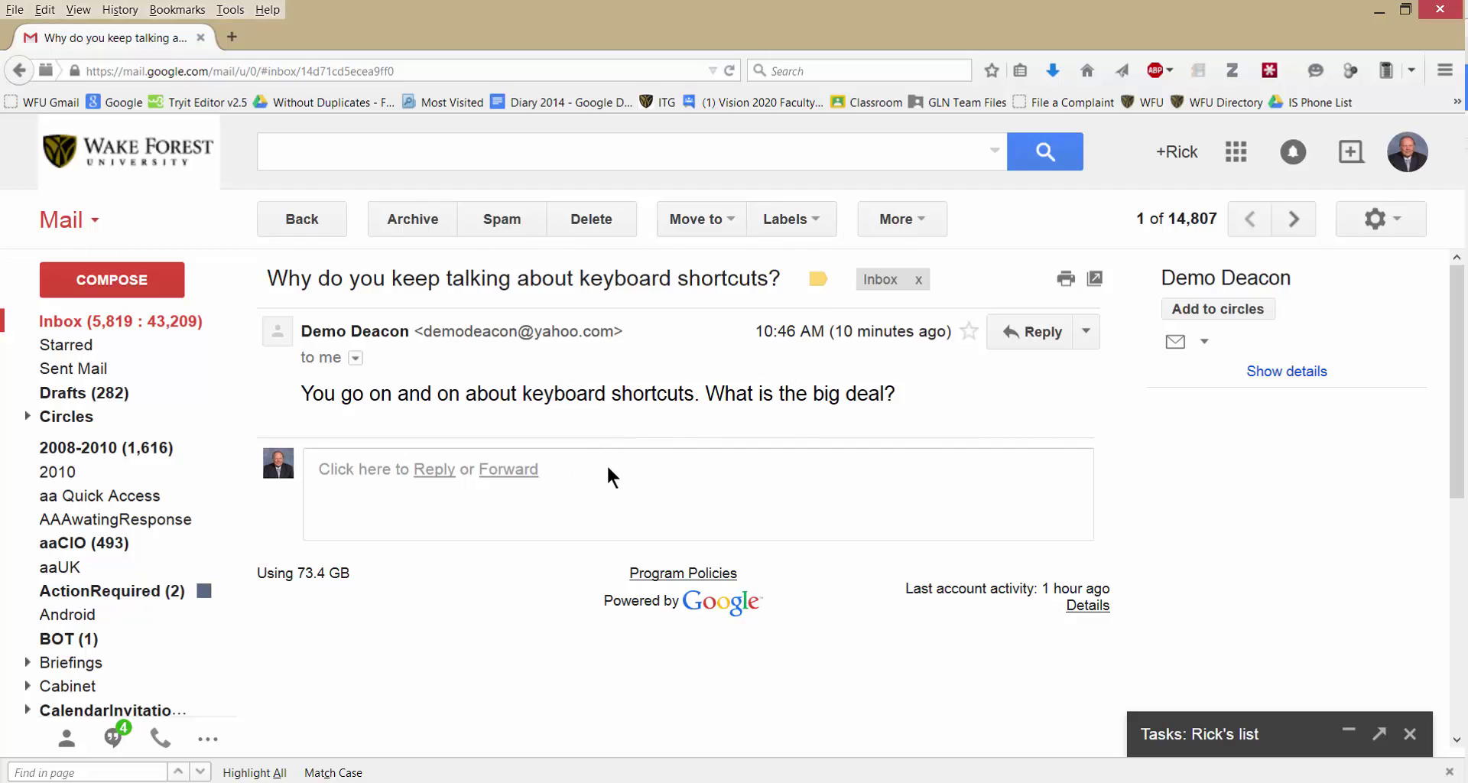
click(629, 487)
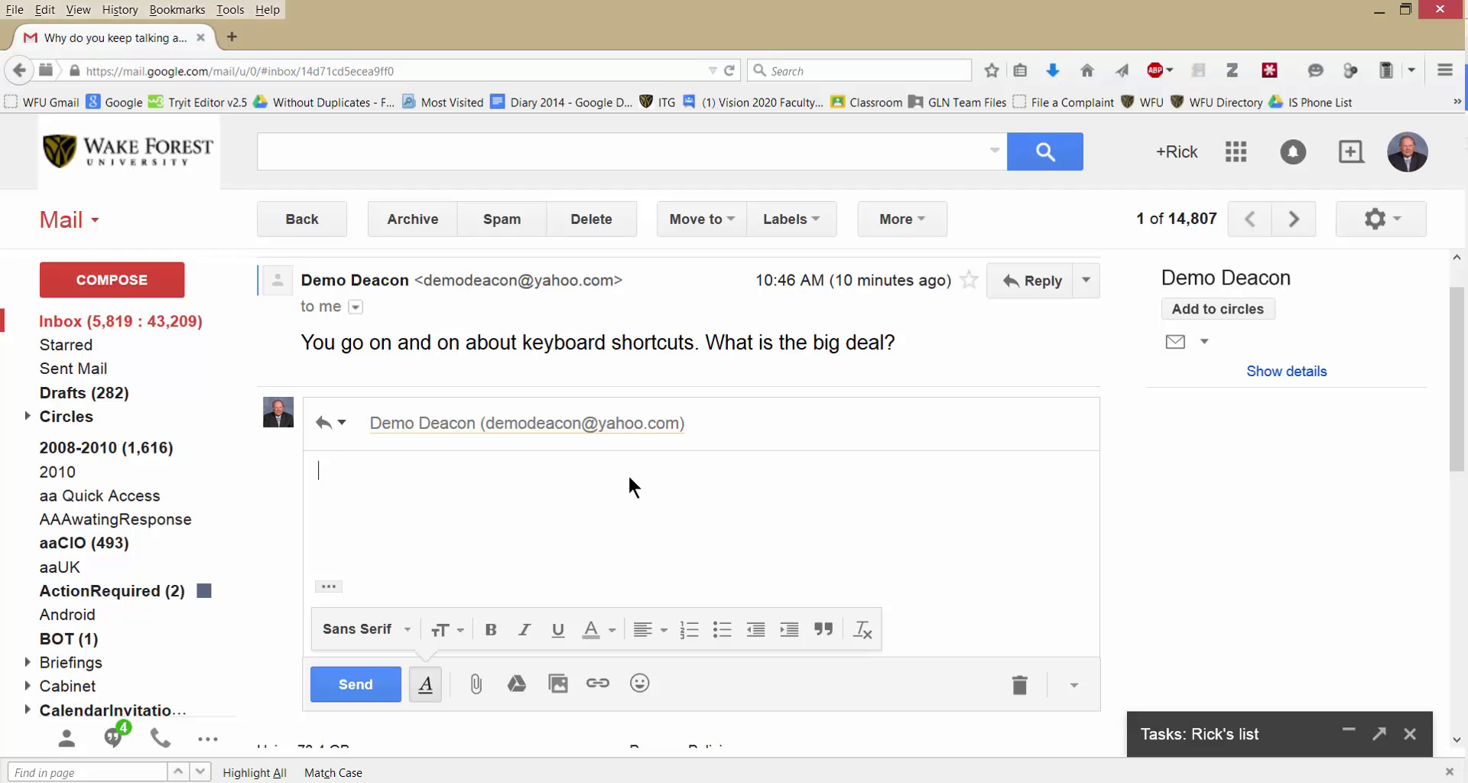
text(It saves me lots of time.)
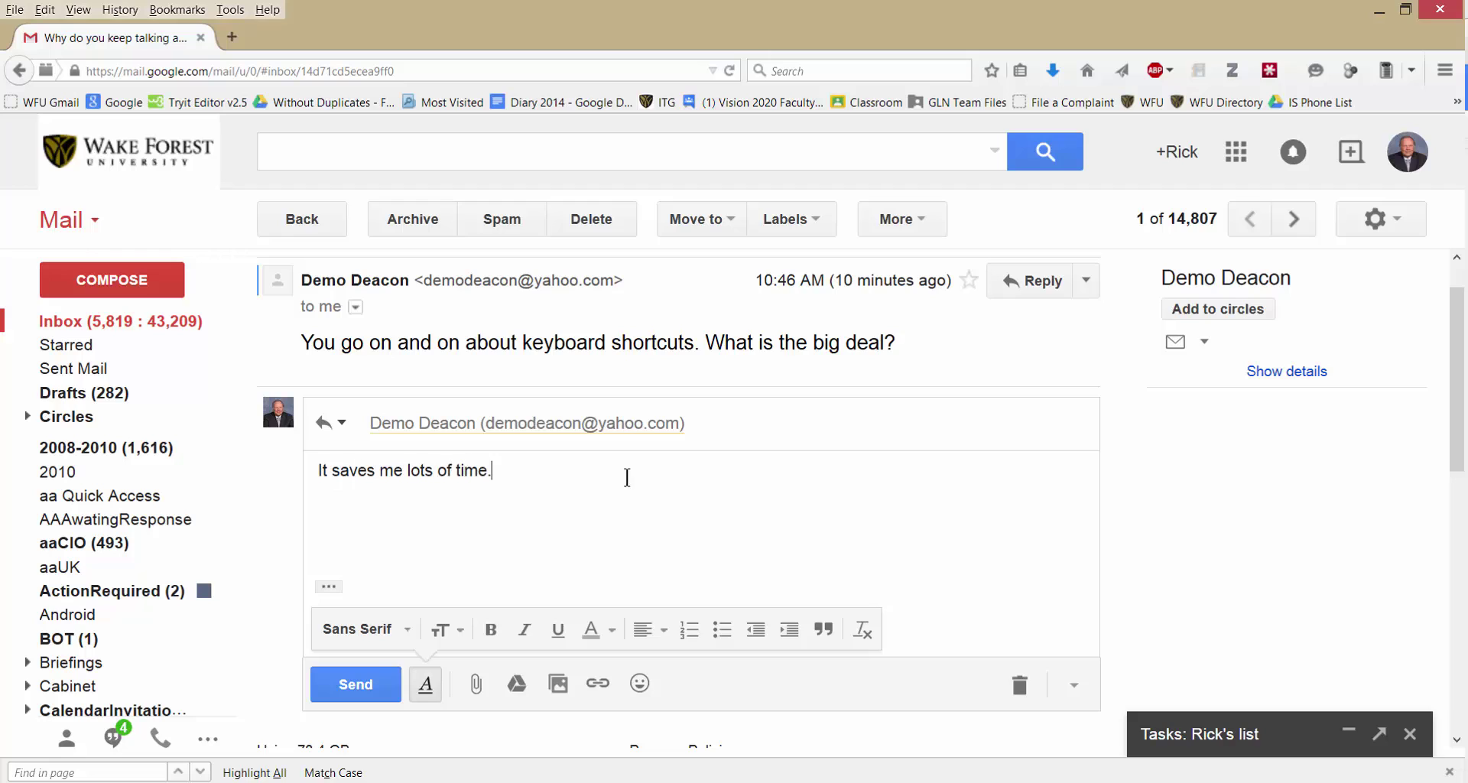
click(336, 684)
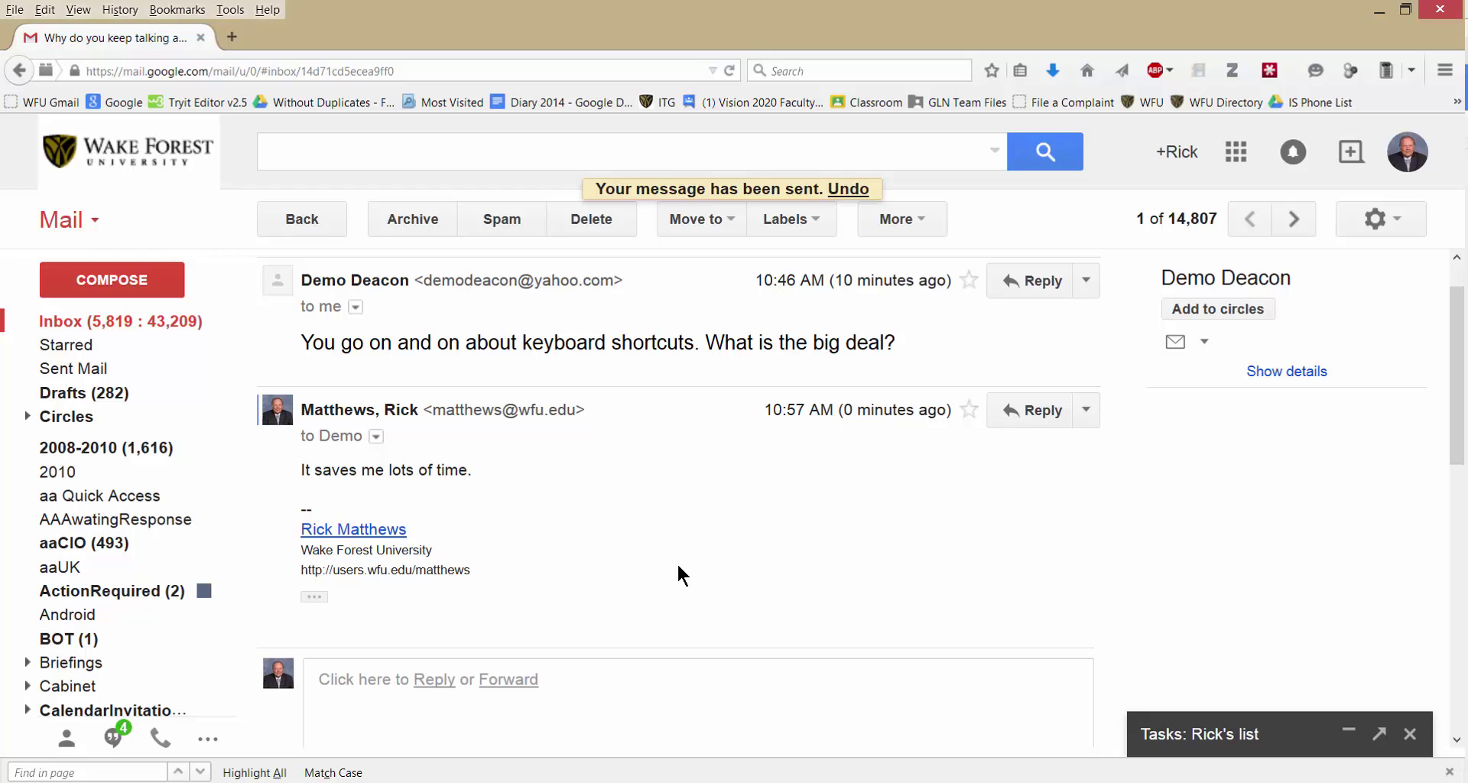
Label the keyboard-shortcuts conversation ActionRequired using the L shortcut, then archive it with E.
key(l)
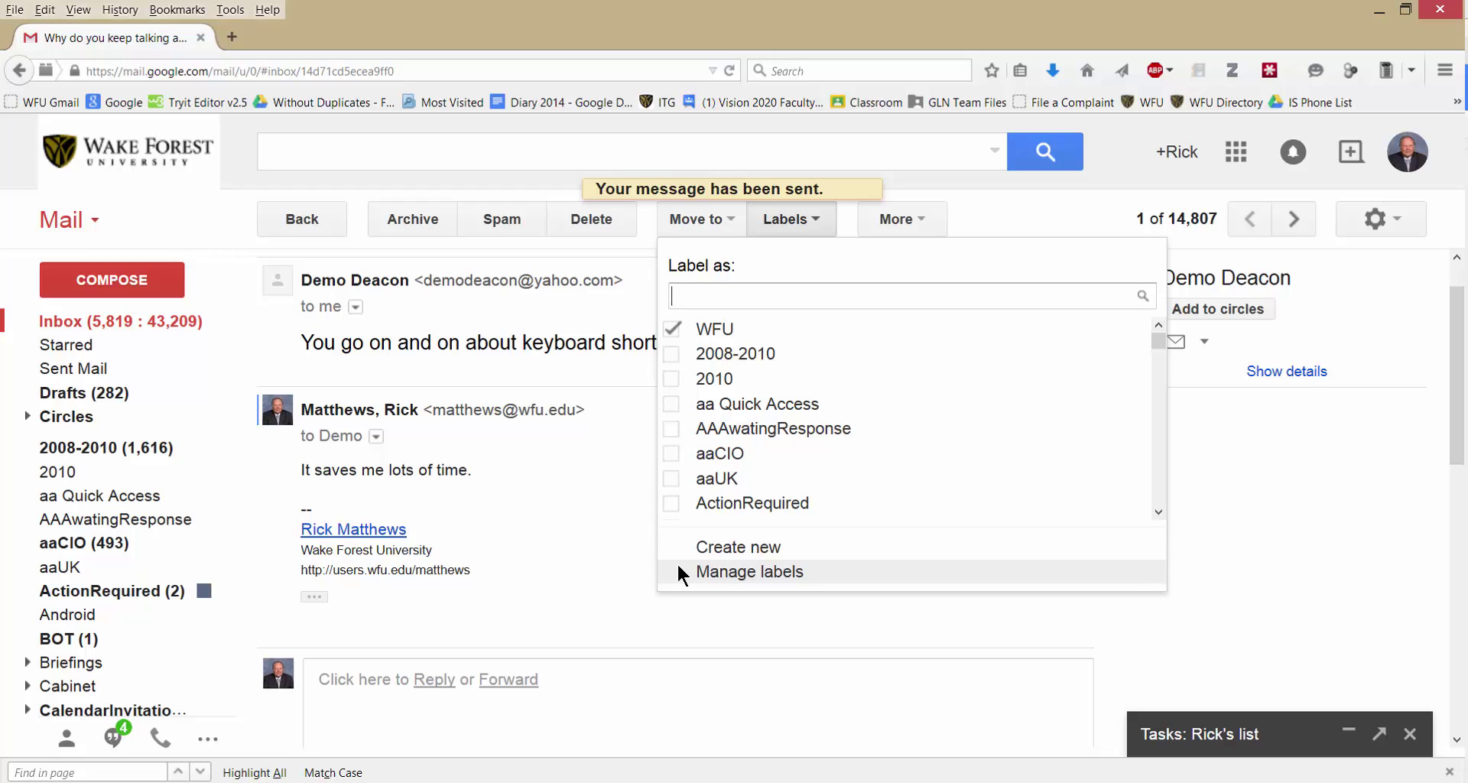
text(action)
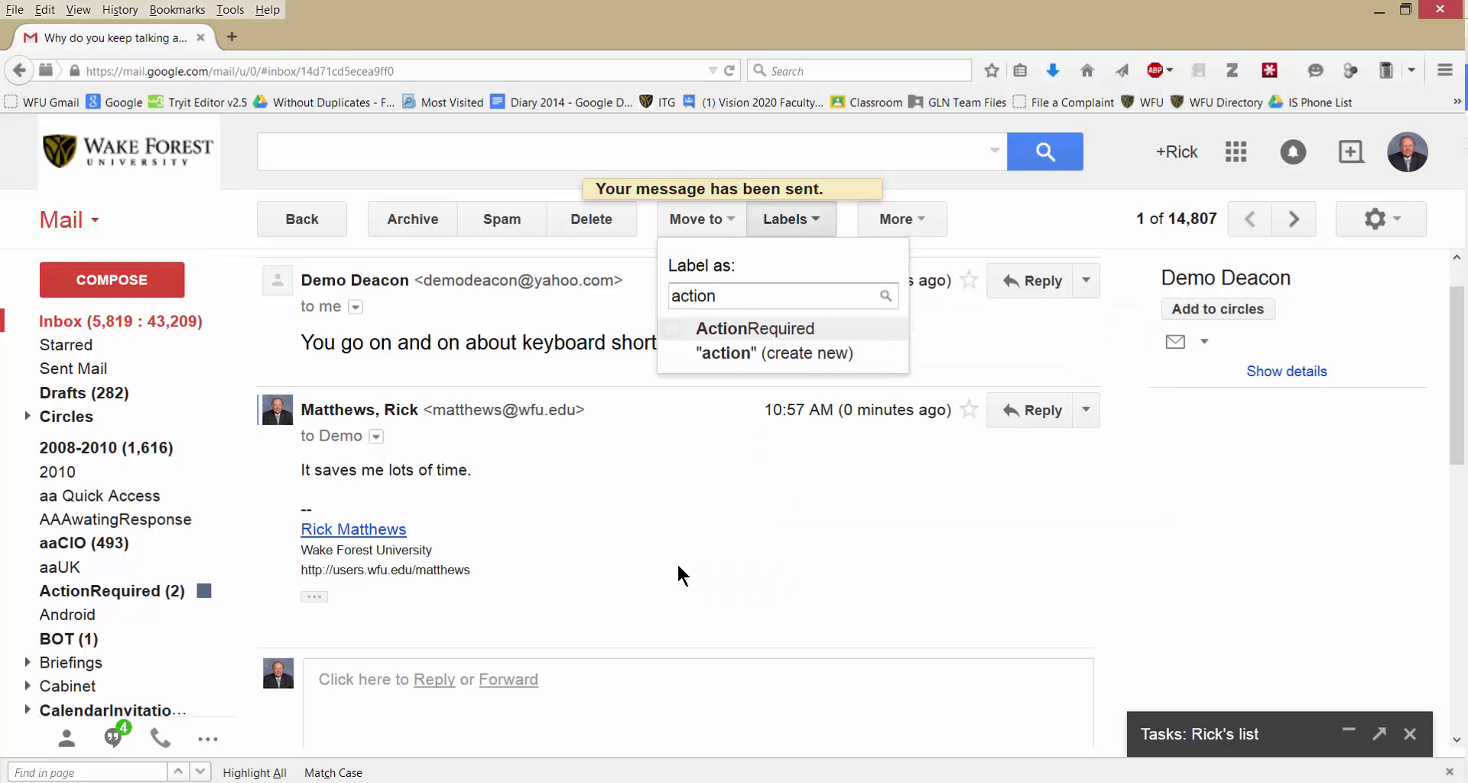
click(720, 328)
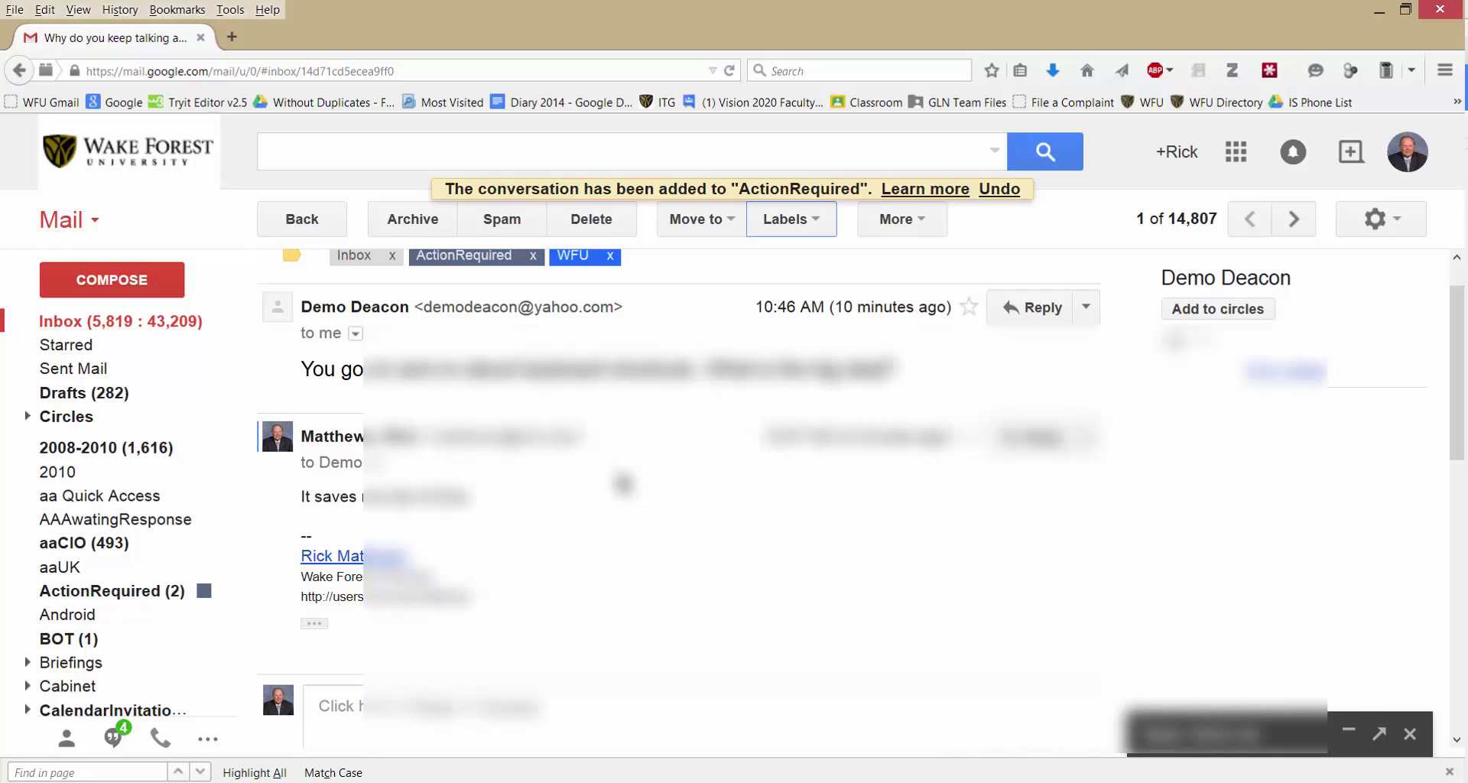
key(e)
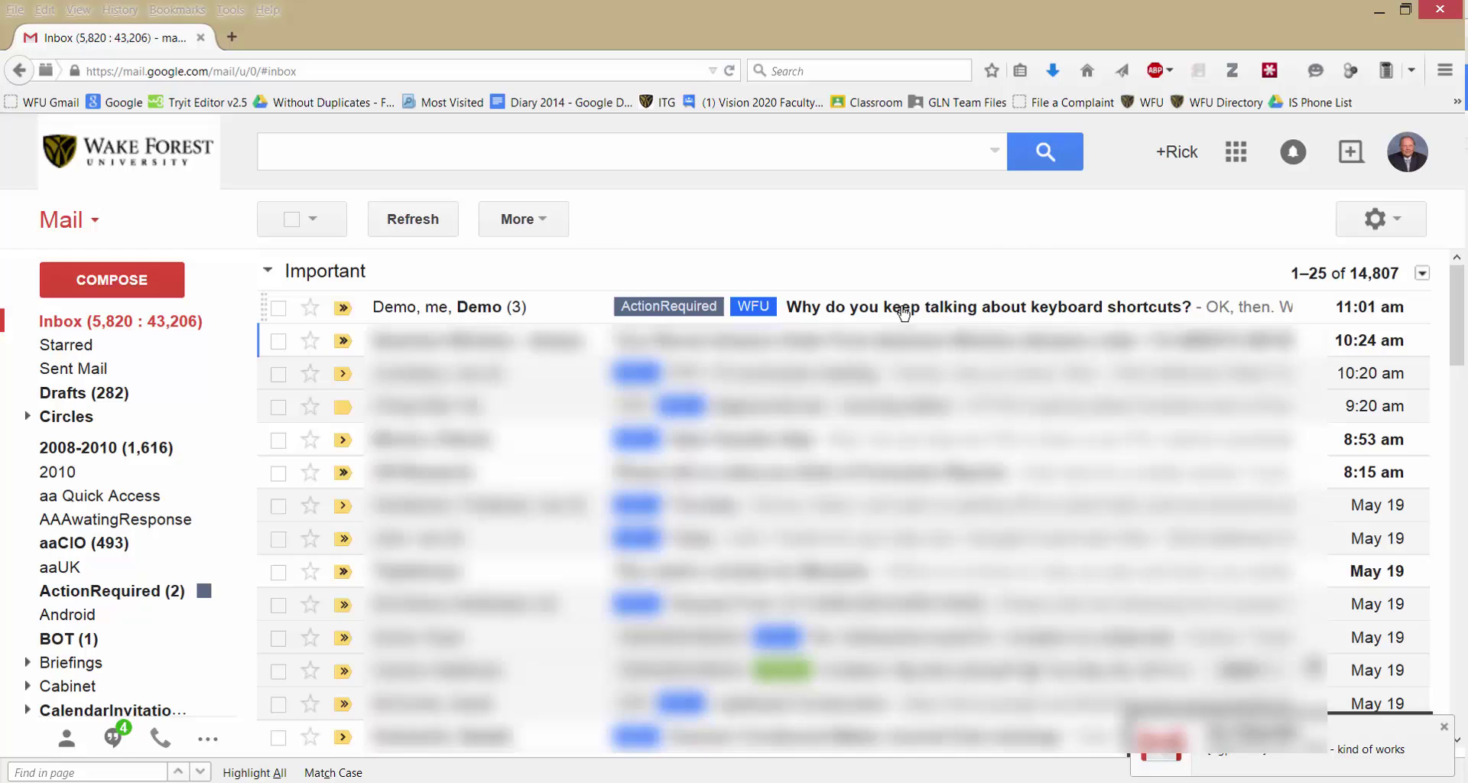
Reply listing r for reply, a for reply all, f for forward, l for label, e for archive.
click(903, 306)
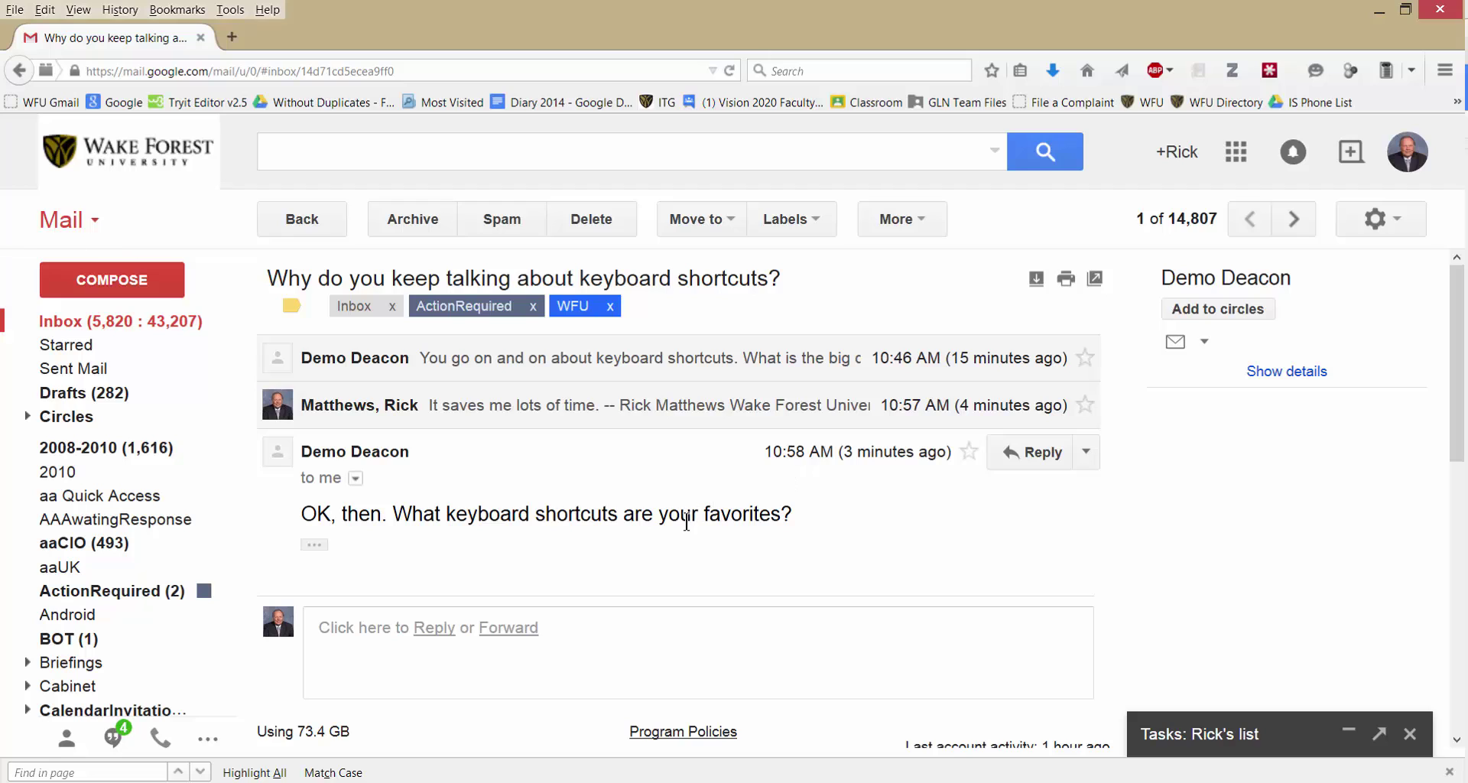
key(r)
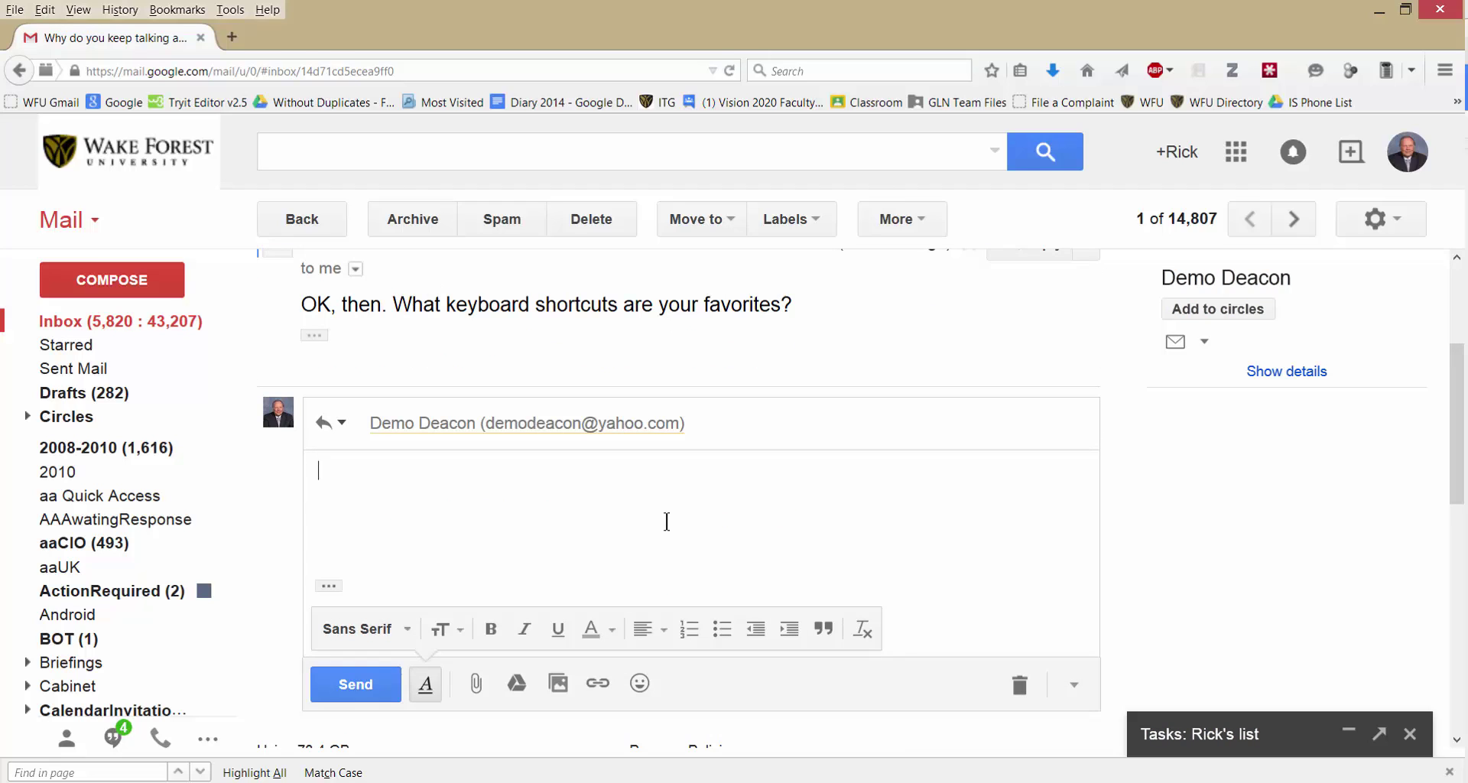
text(r for reply)
key(Return)
text(a for re)
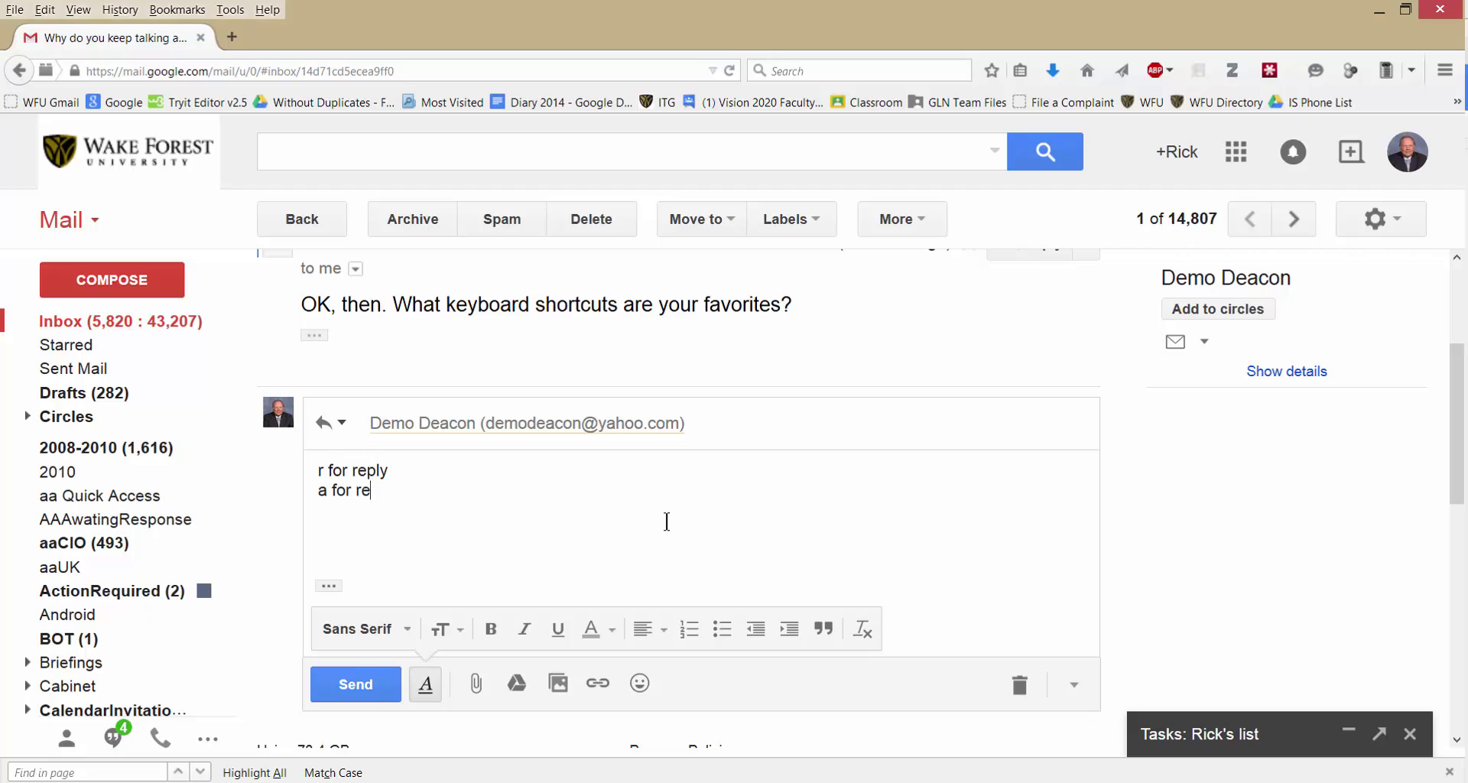
text(ply all)
key(Return)
text(f for forwa)
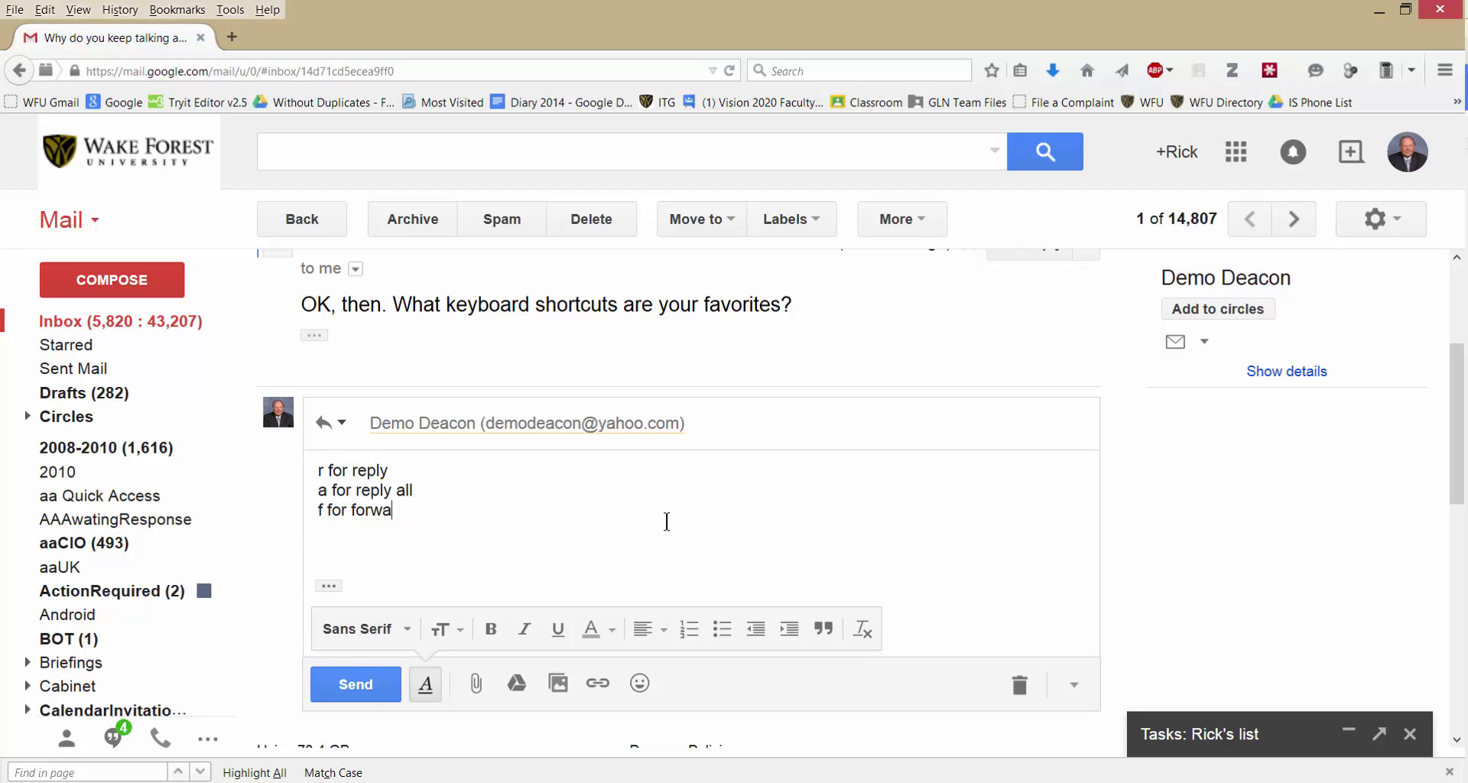
text(rd)
key(Return)
text(l for label)
key(Return)
text(e for archive)
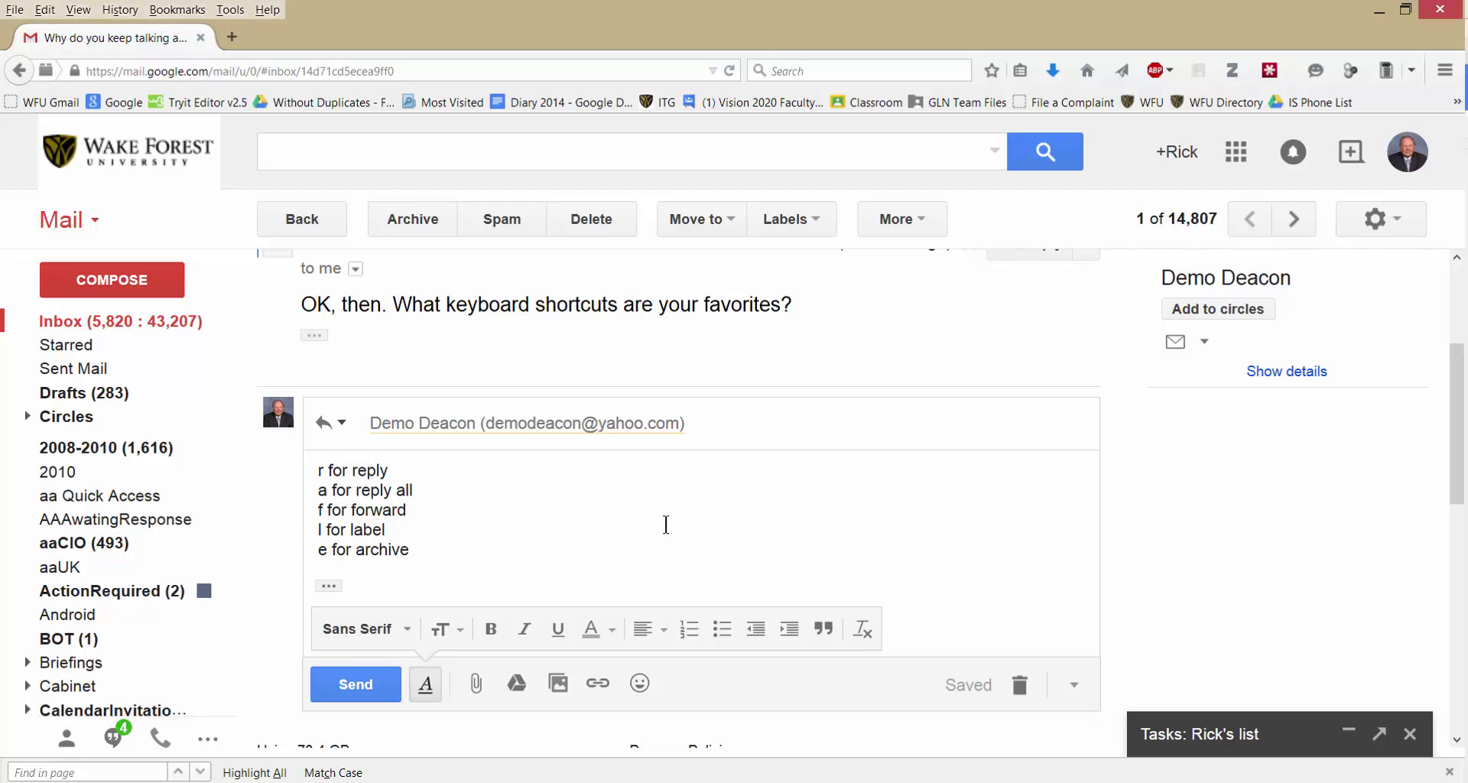
click(370, 682)
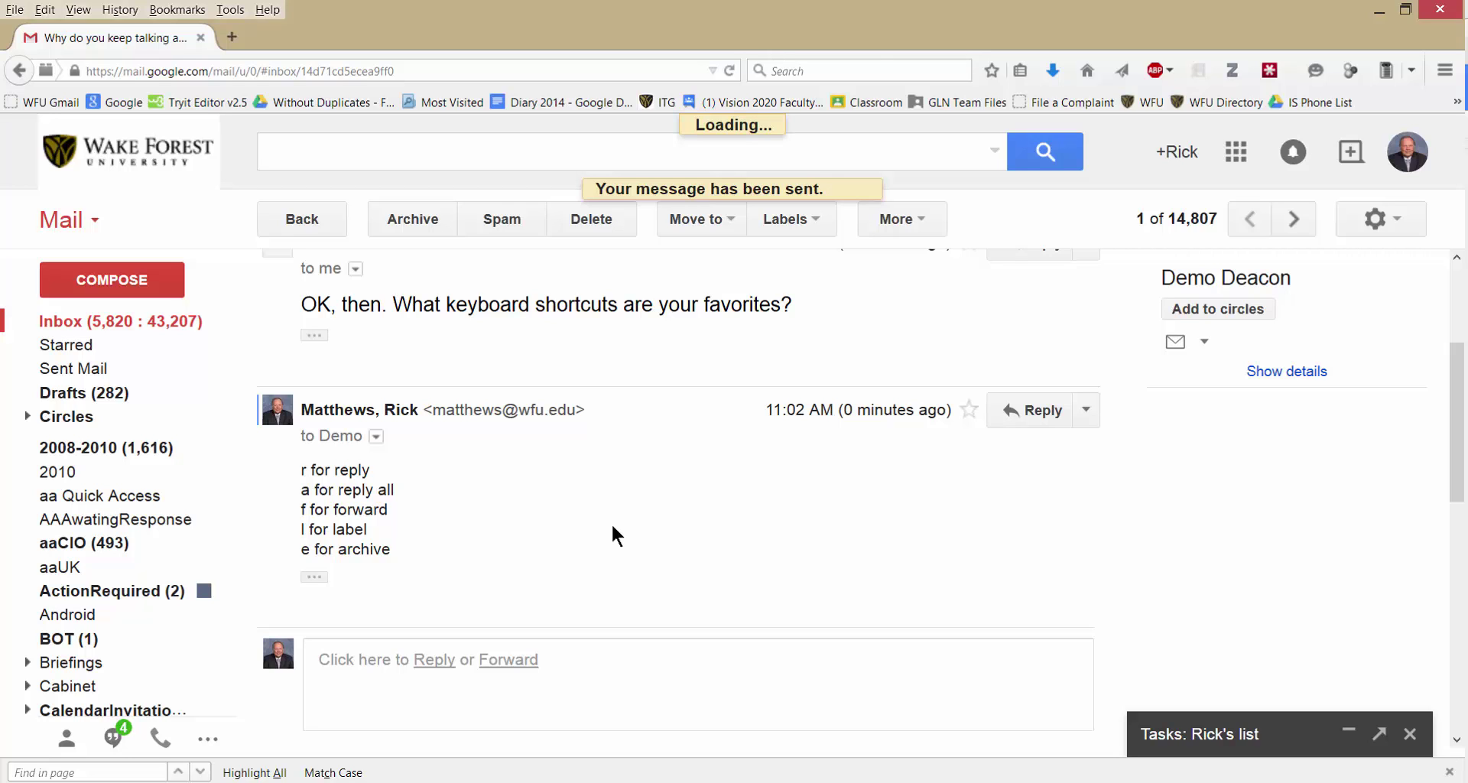
Archive the conversation, then reopen it from a label:ActionRequired search.
key(e)
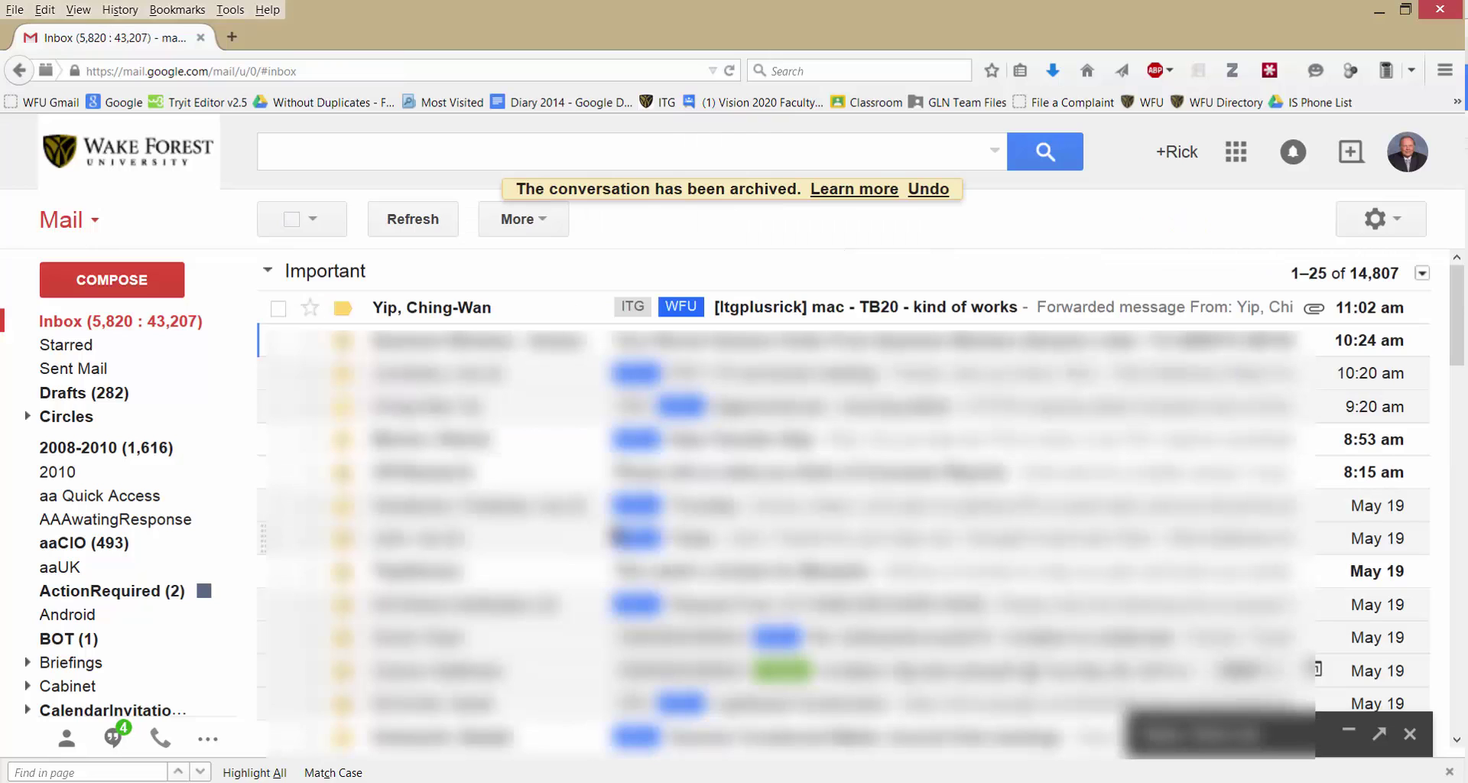
click(359, 159)
text(lable:)
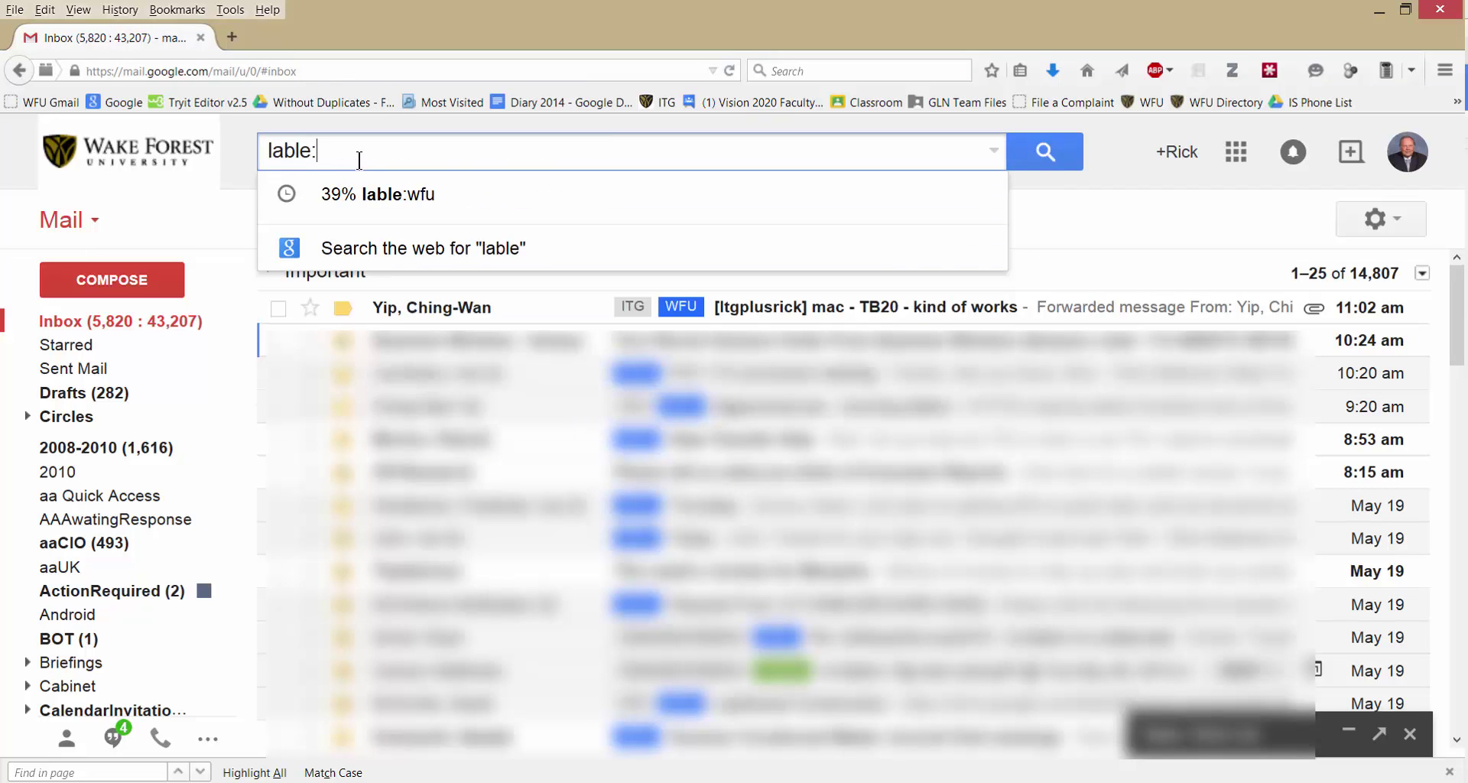
key(BackSpace)
key(BackSpace)
key(BackSpace)
text(el:)
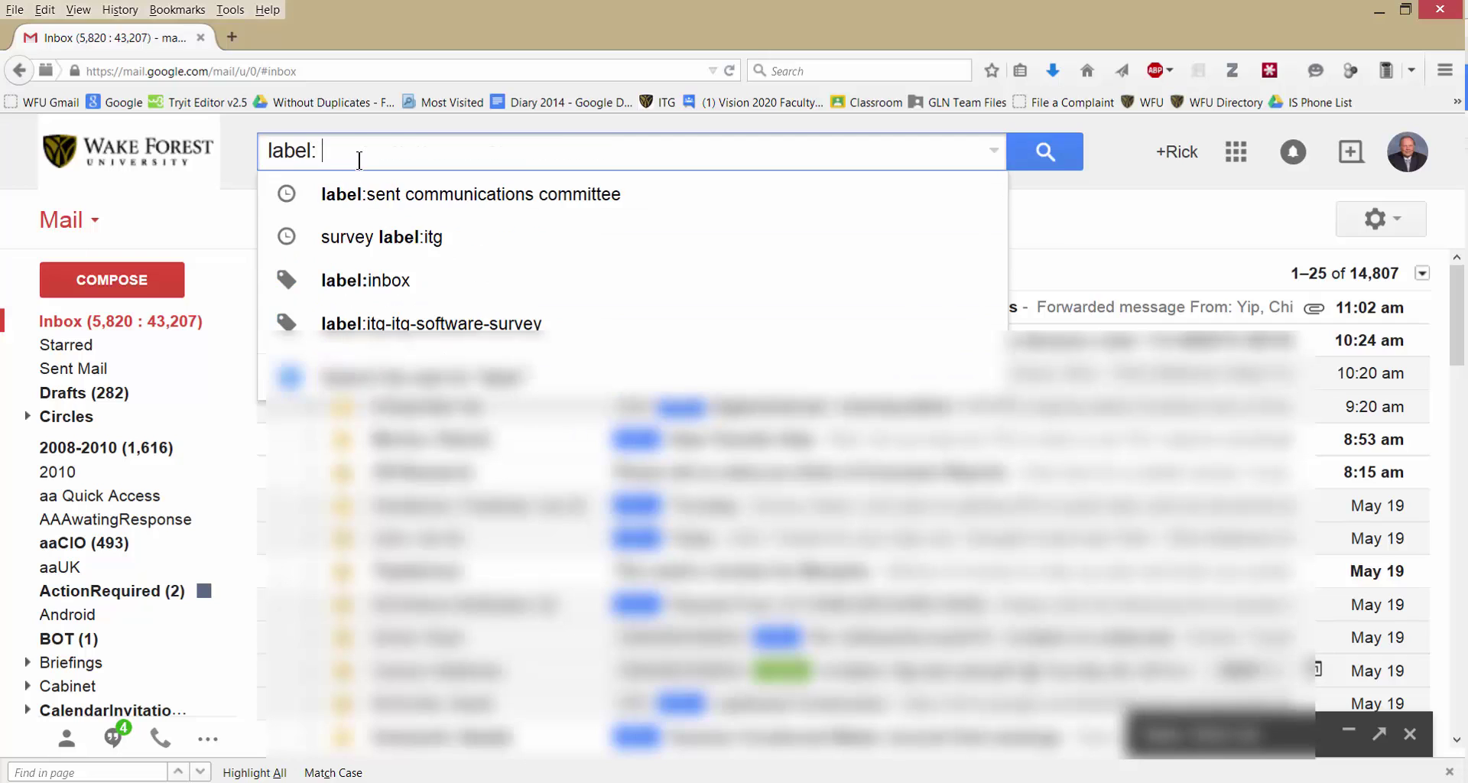
key(BackSpace)
text(action)
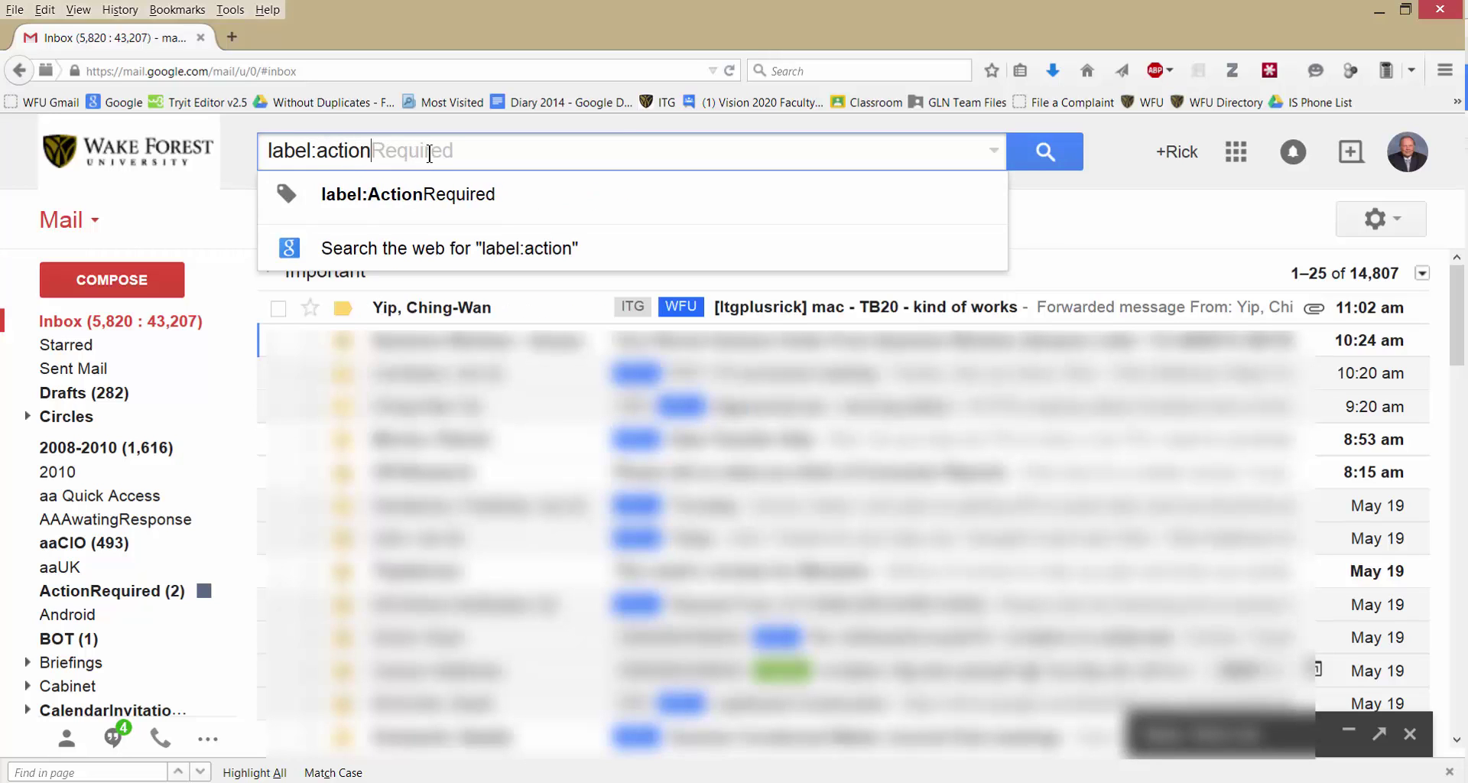
click(451, 198)
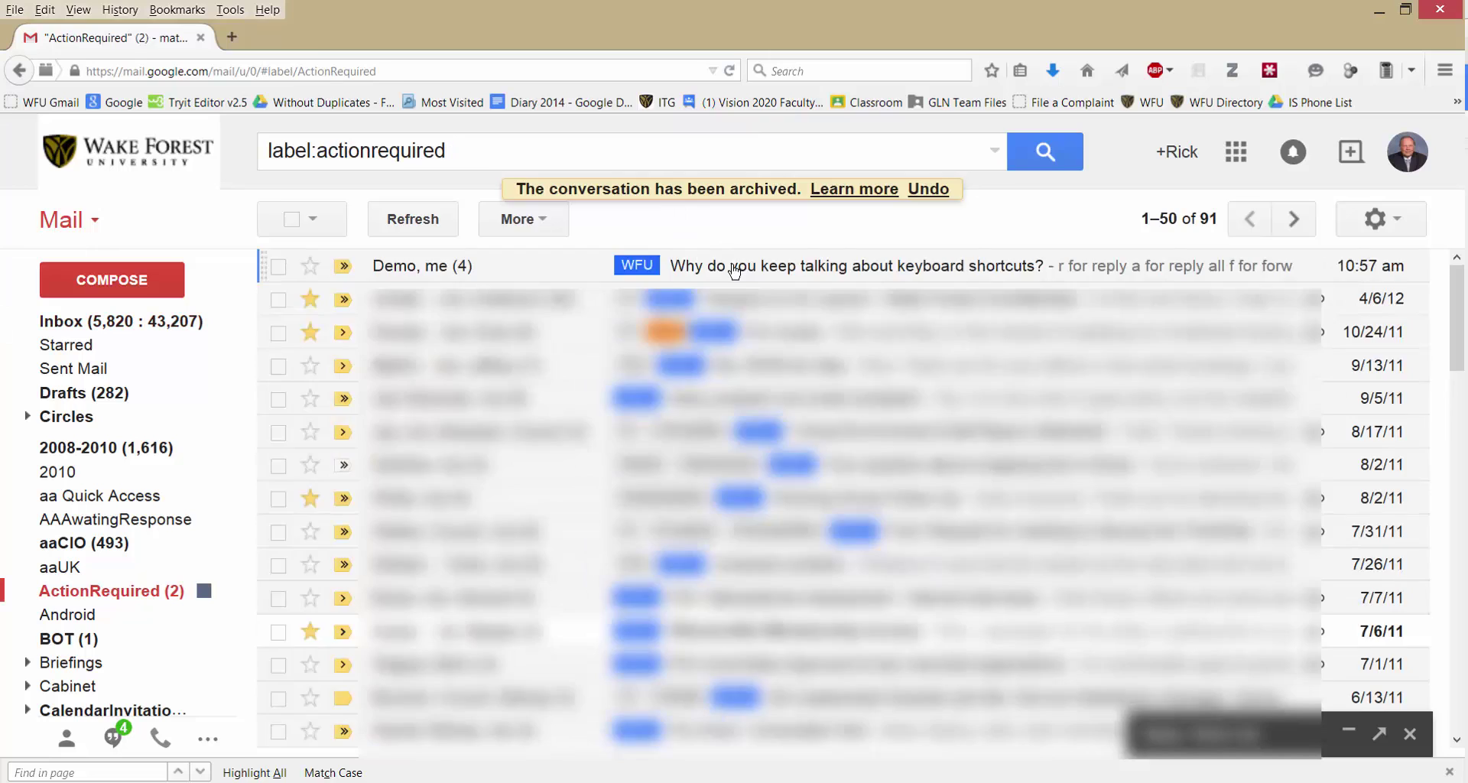
click(734, 272)
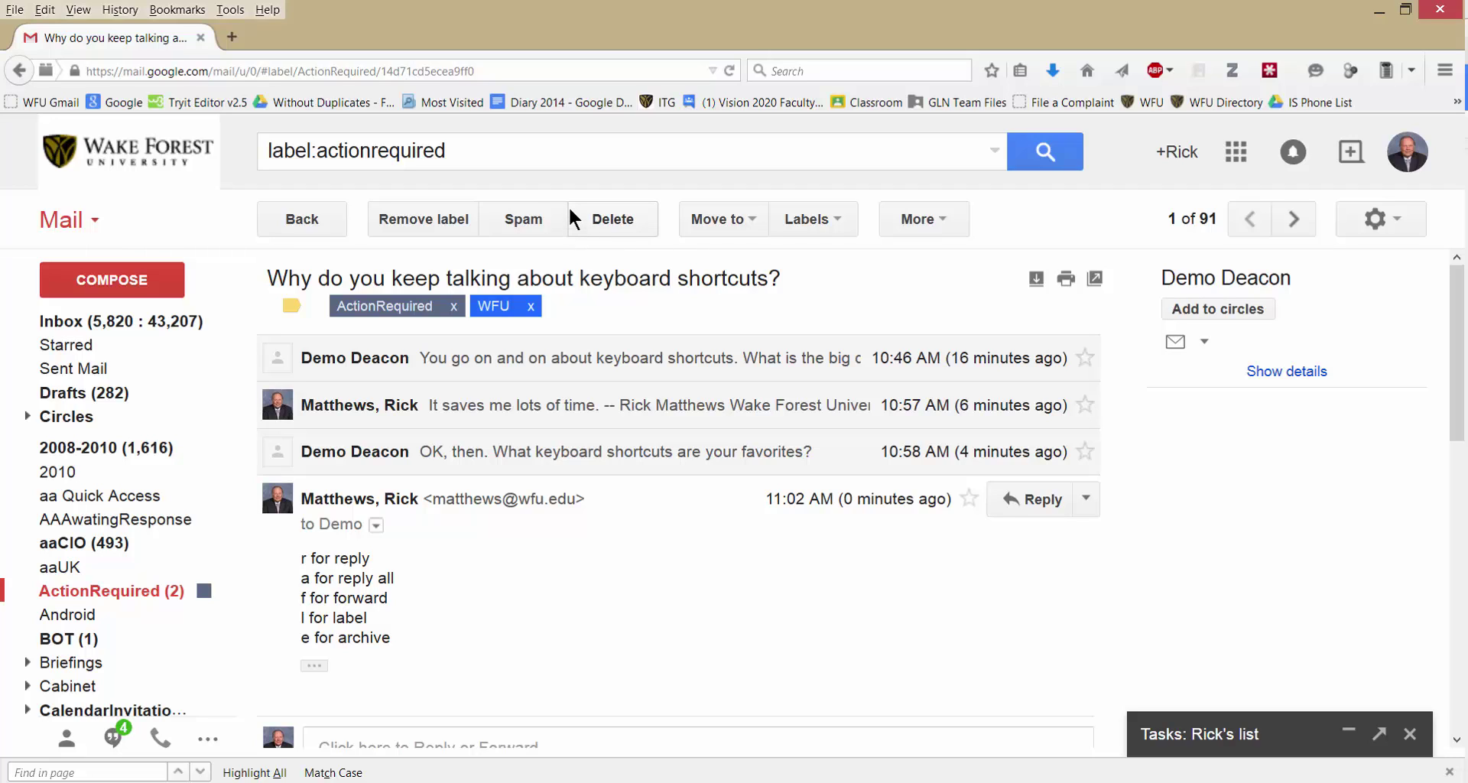
Check that Keyboard shortcuts are on in Settings, then cancel without saving.
click(1394, 227)
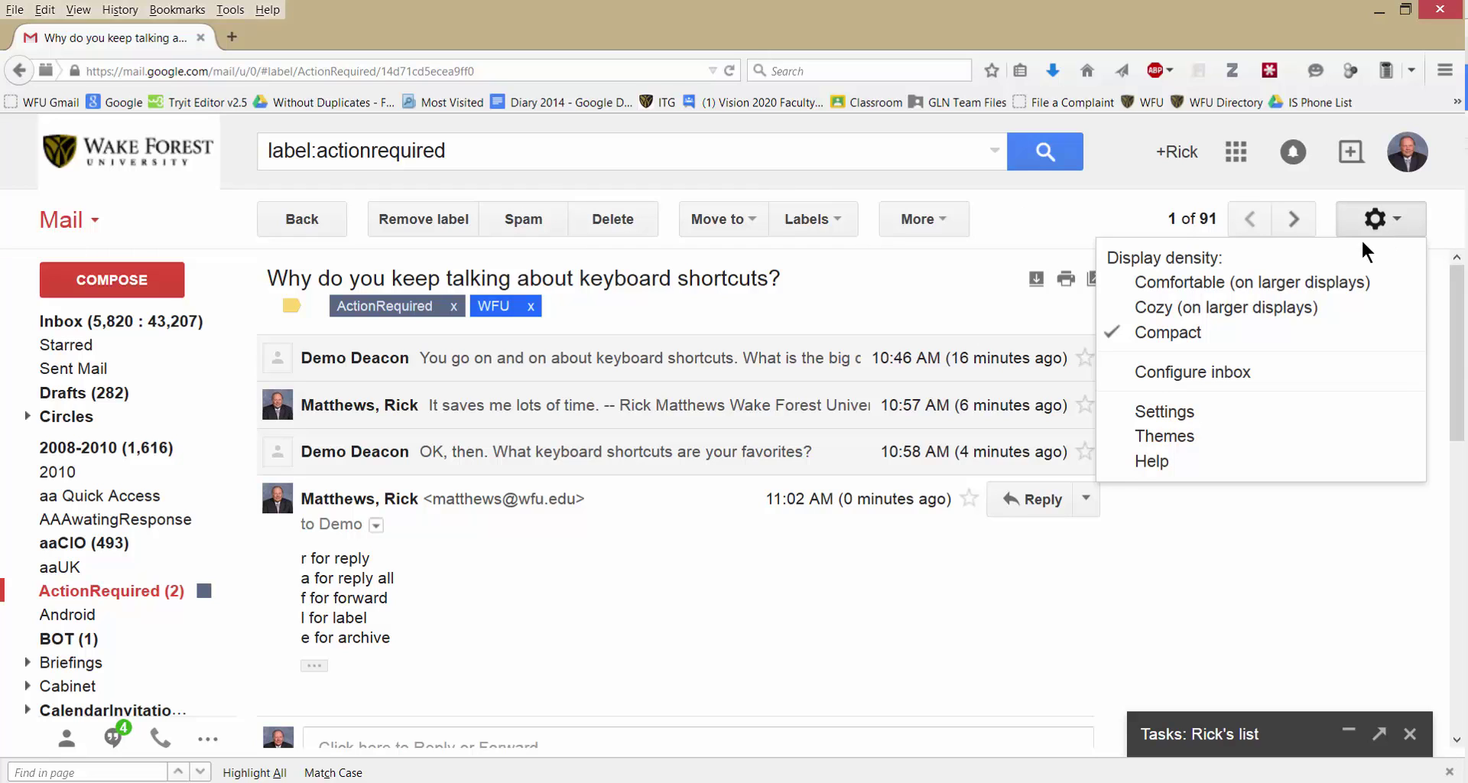
click(1156, 411)
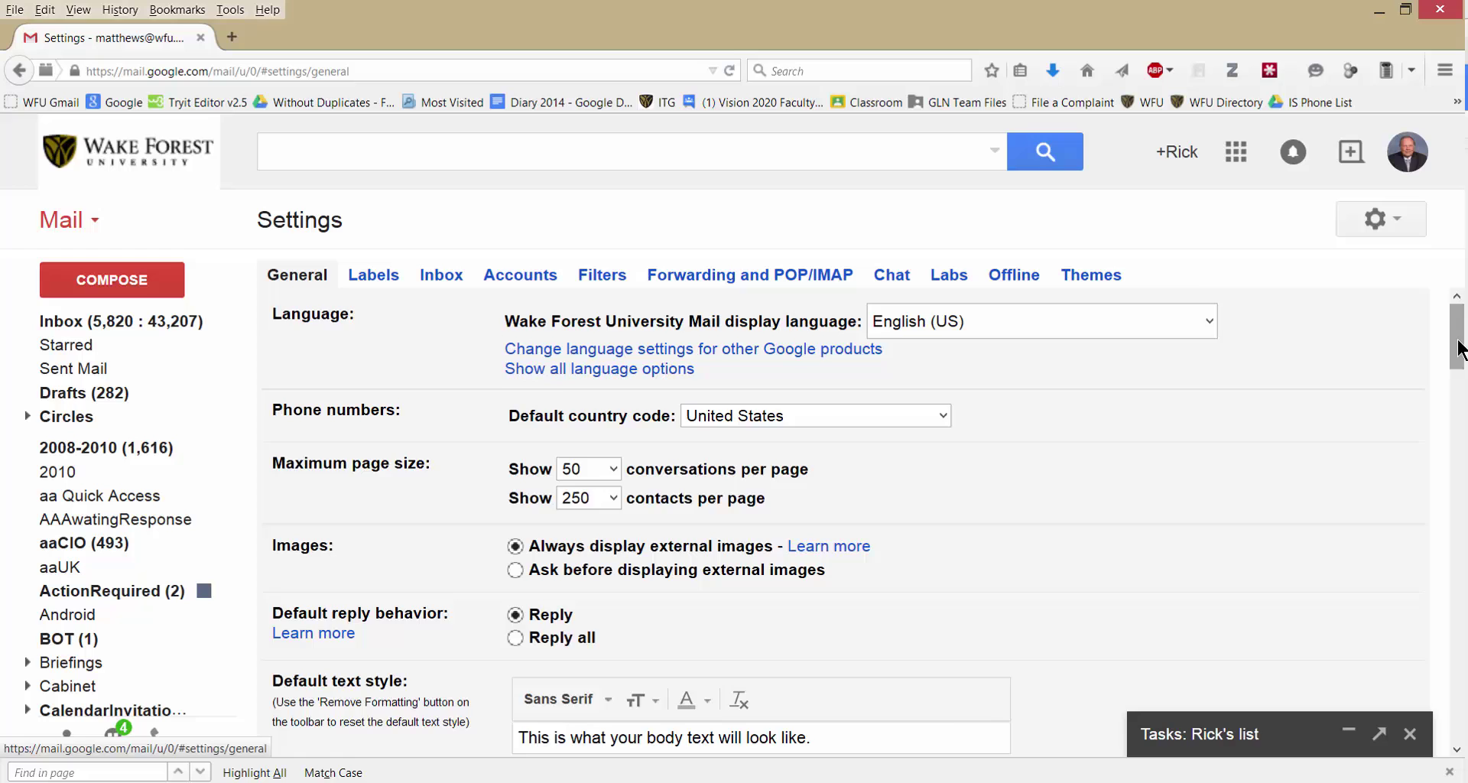
scroll(1459, 349, down, 7)
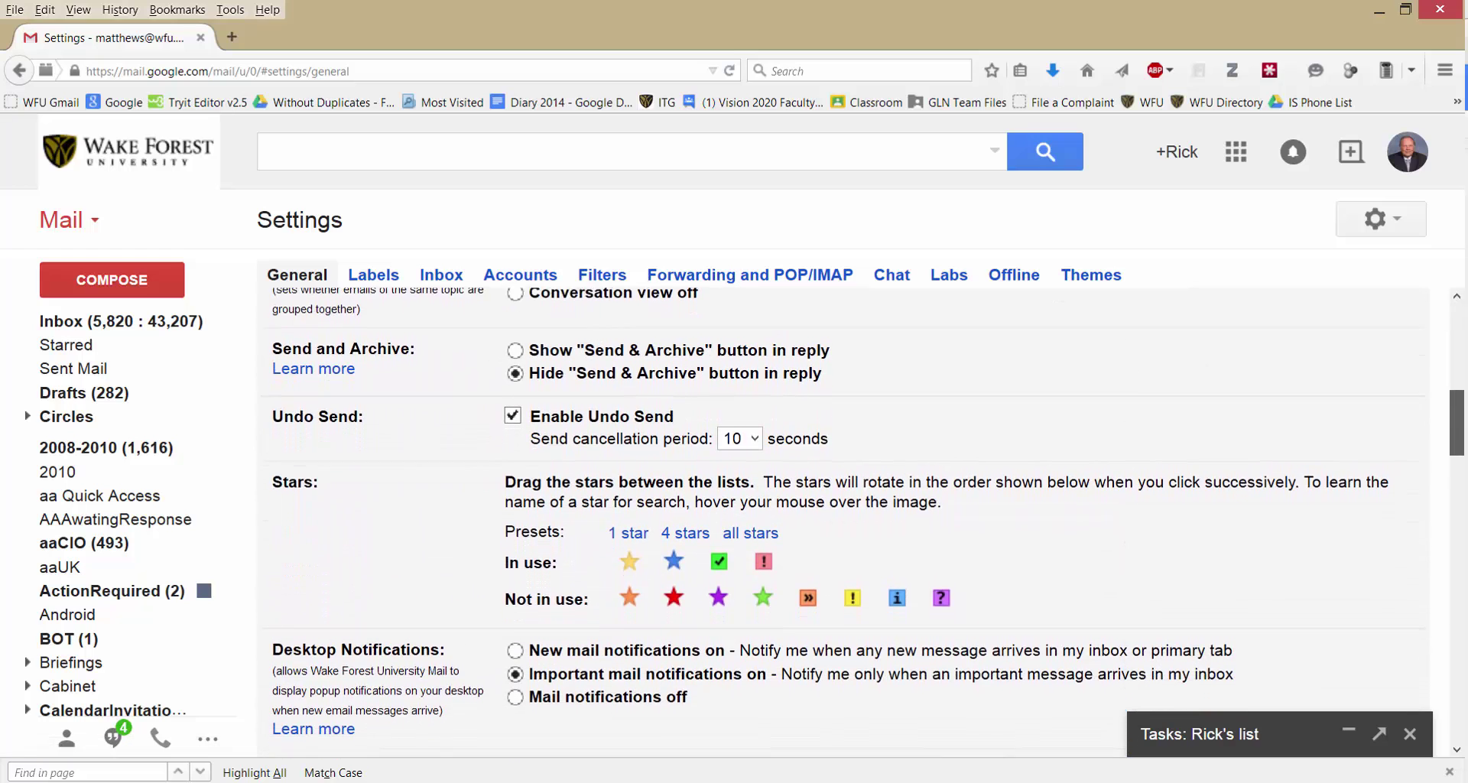
scroll(994, 531, down, 3)
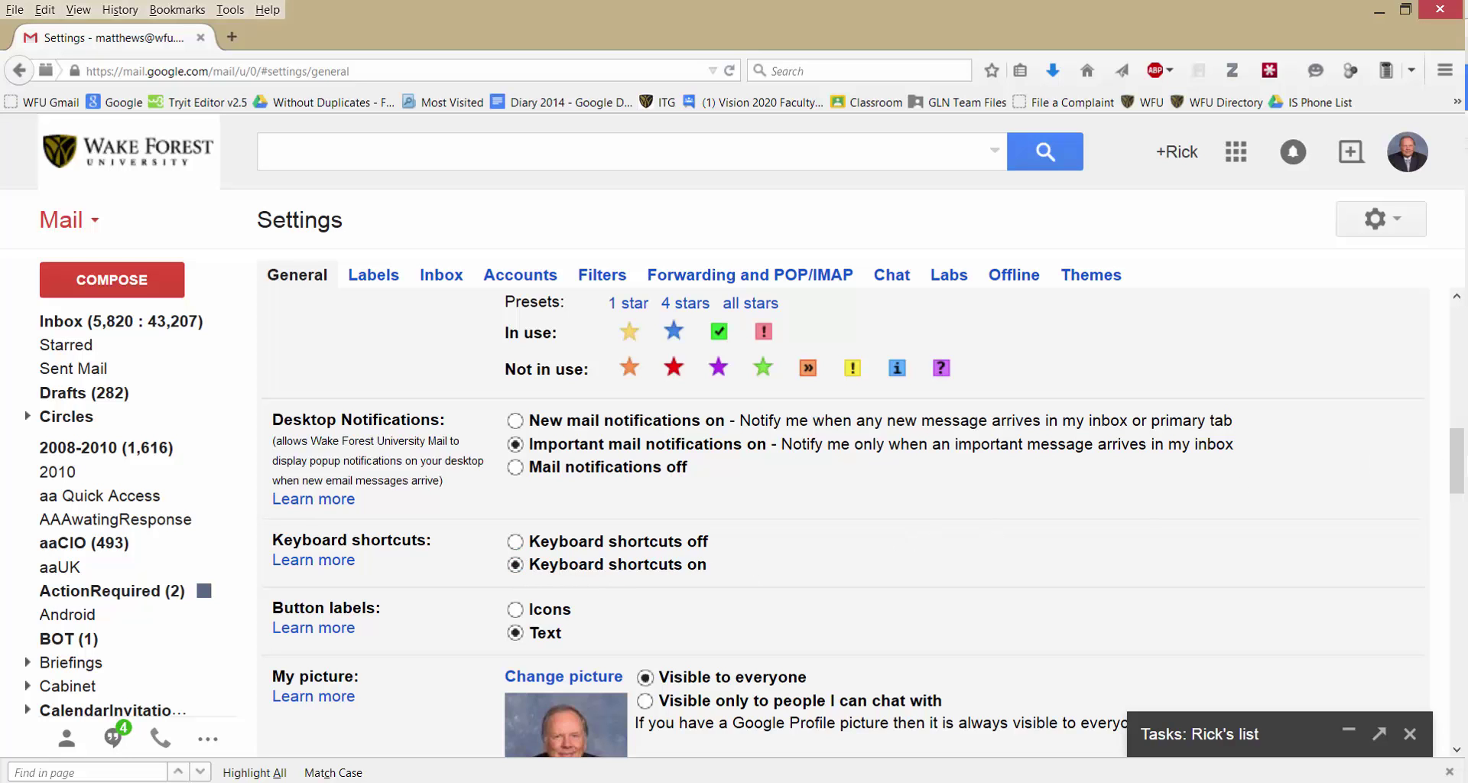
drag(1457, 461, 1456, 705)
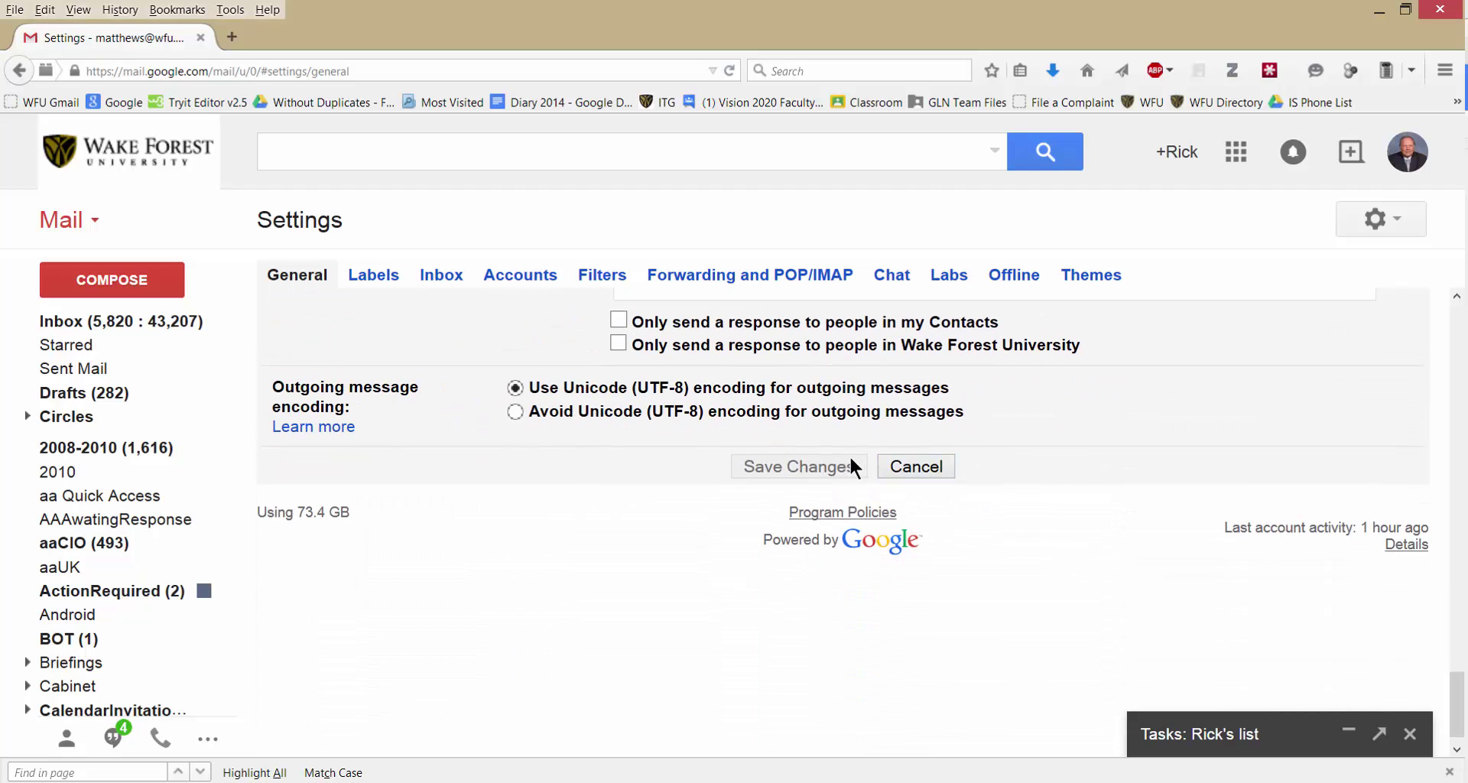
click(911, 468)
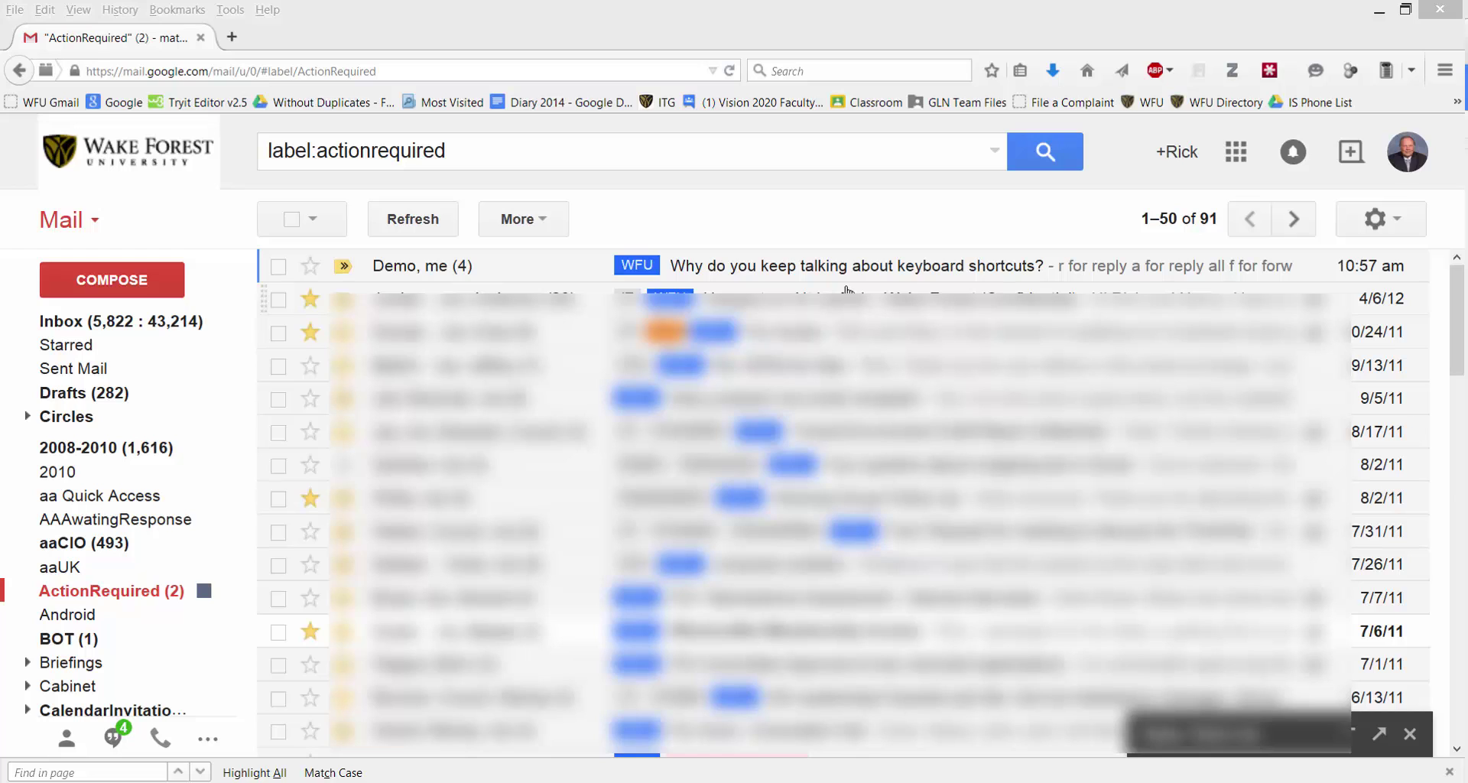
Expand the favourites question and time-saving reply in the conversation, then go to full Settings.
click(830, 267)
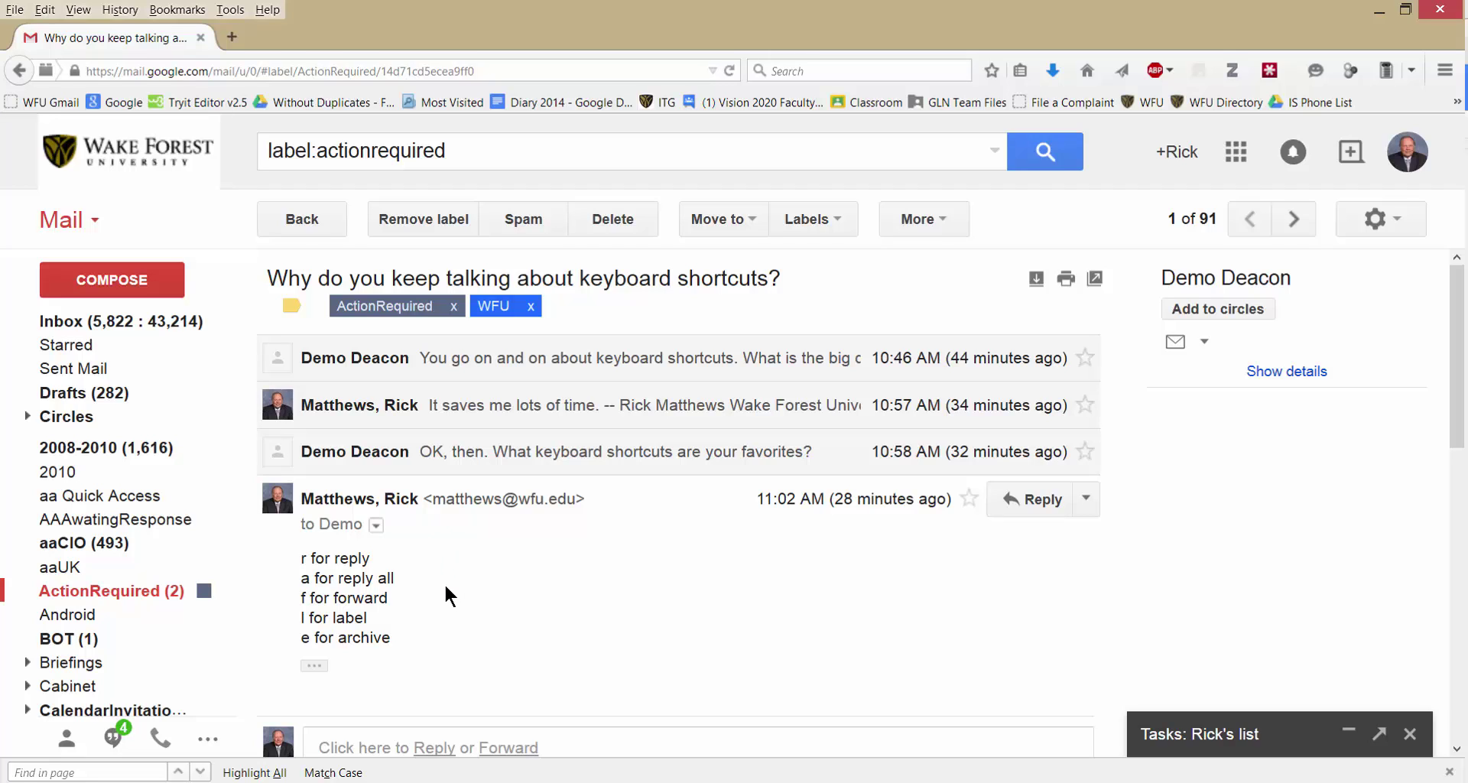
click(516, 458)
click(507, 409)
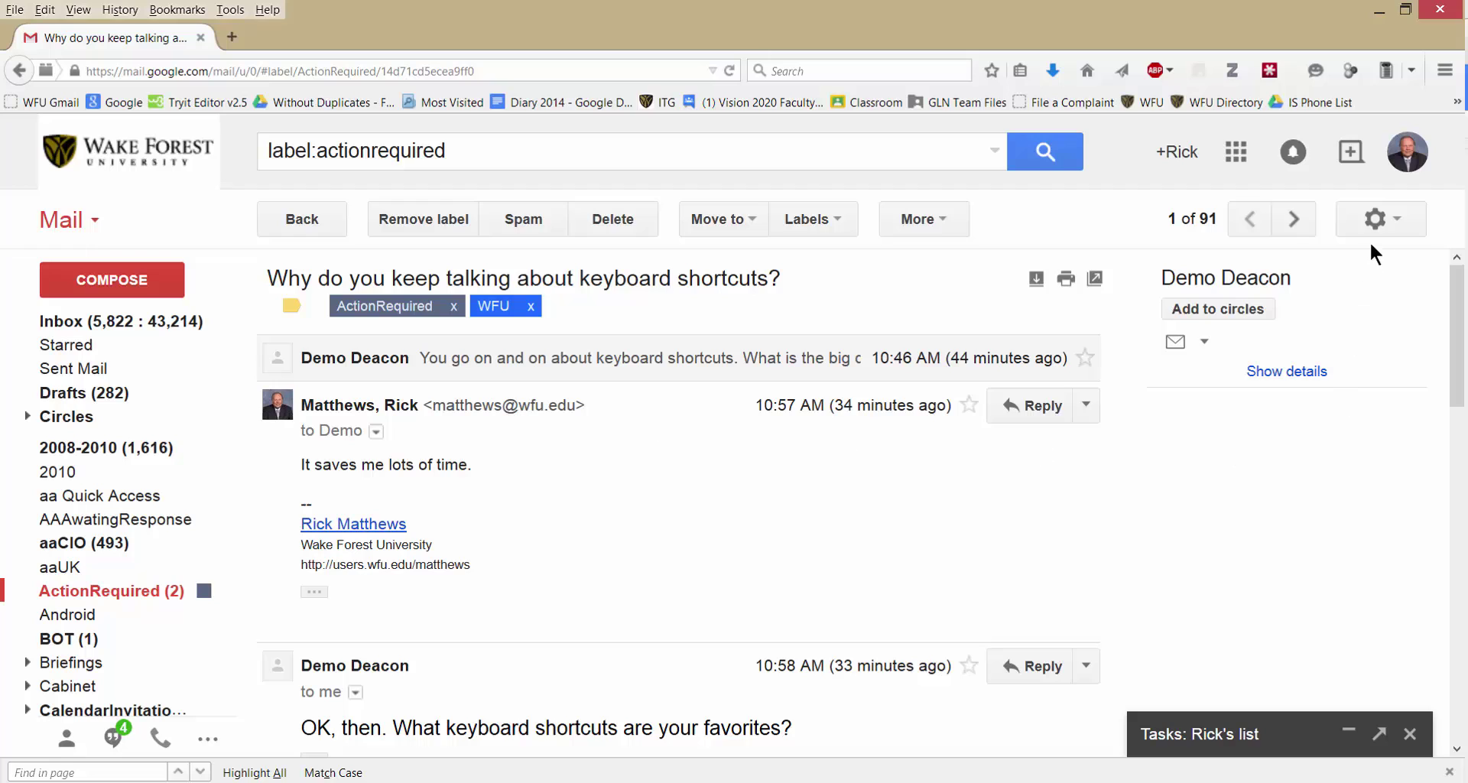
click(1385, 224)
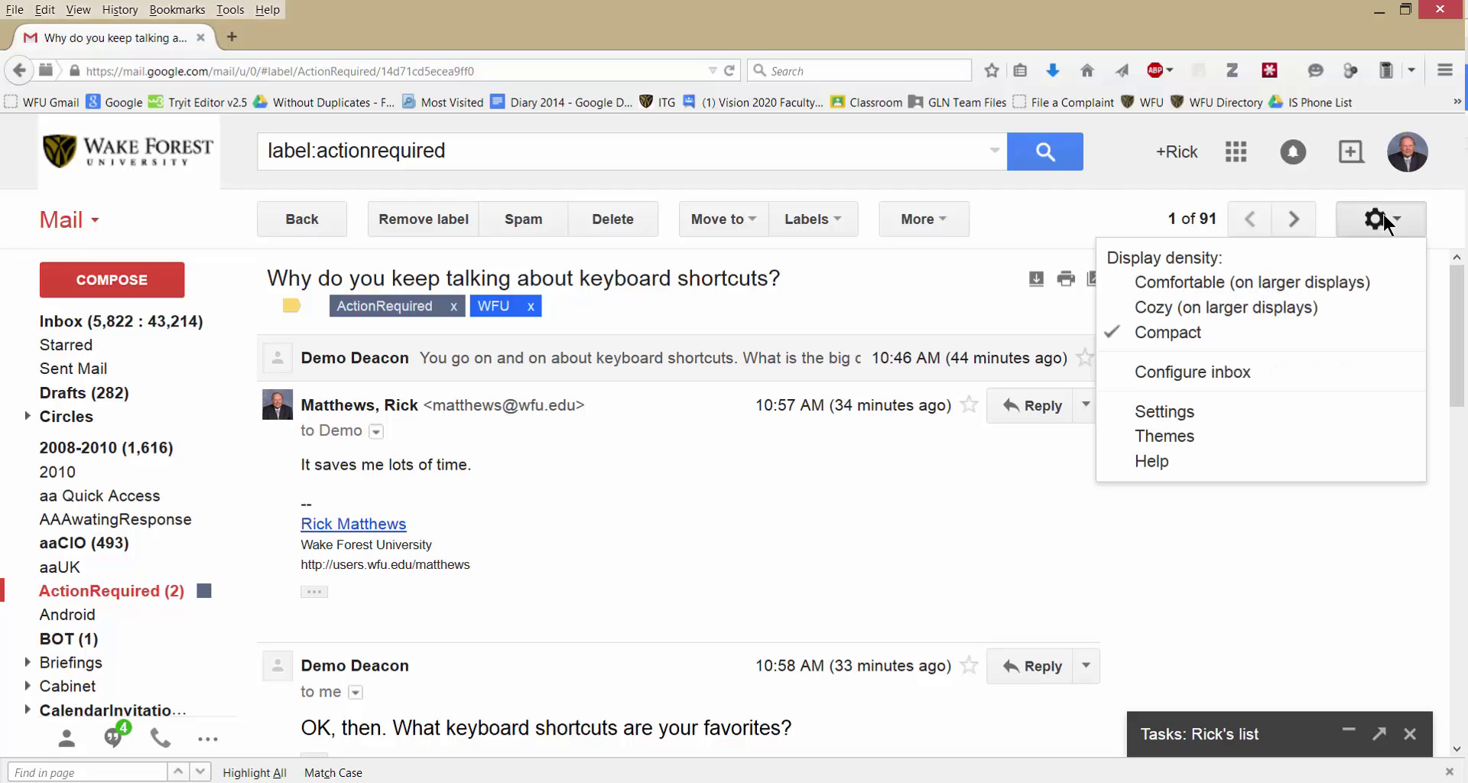
click(1176, 422)
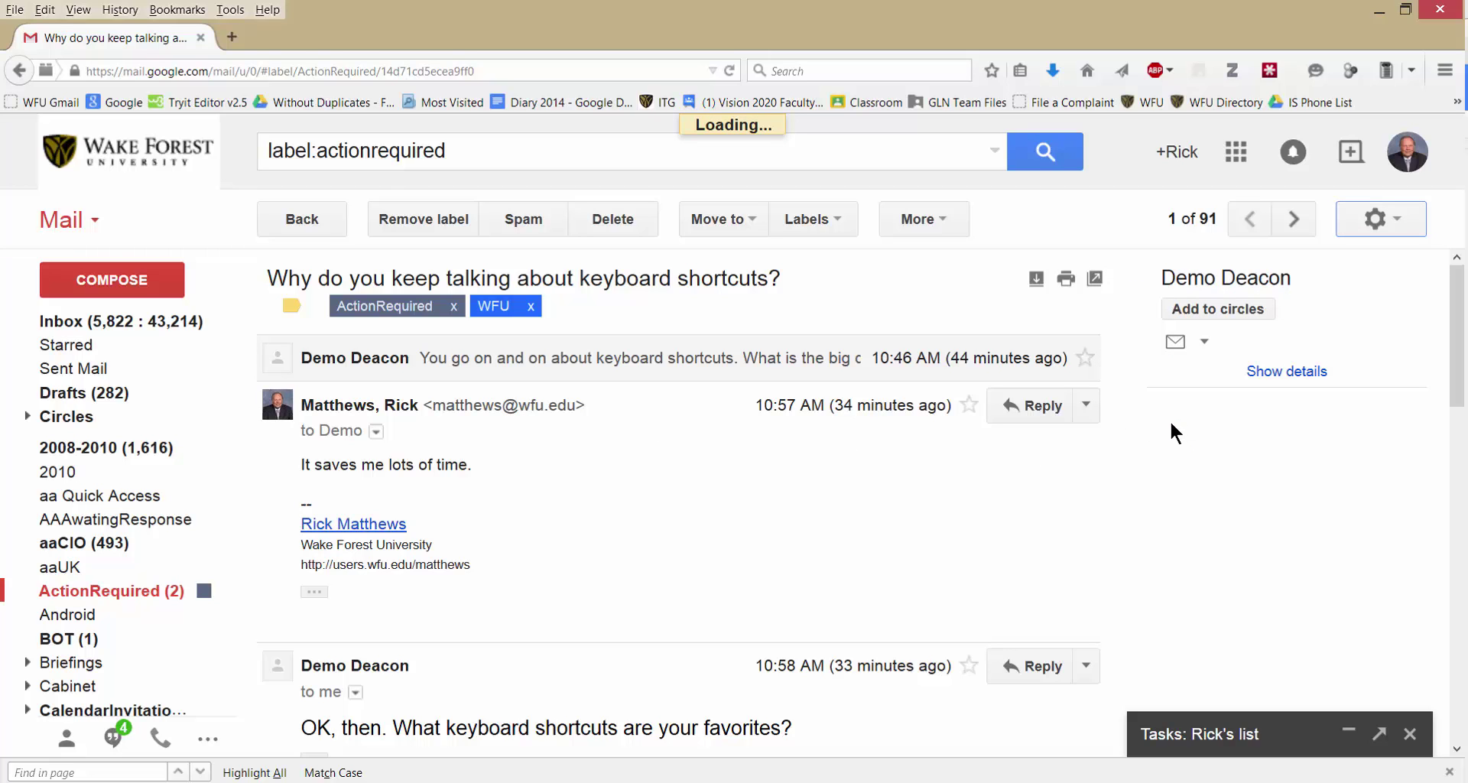